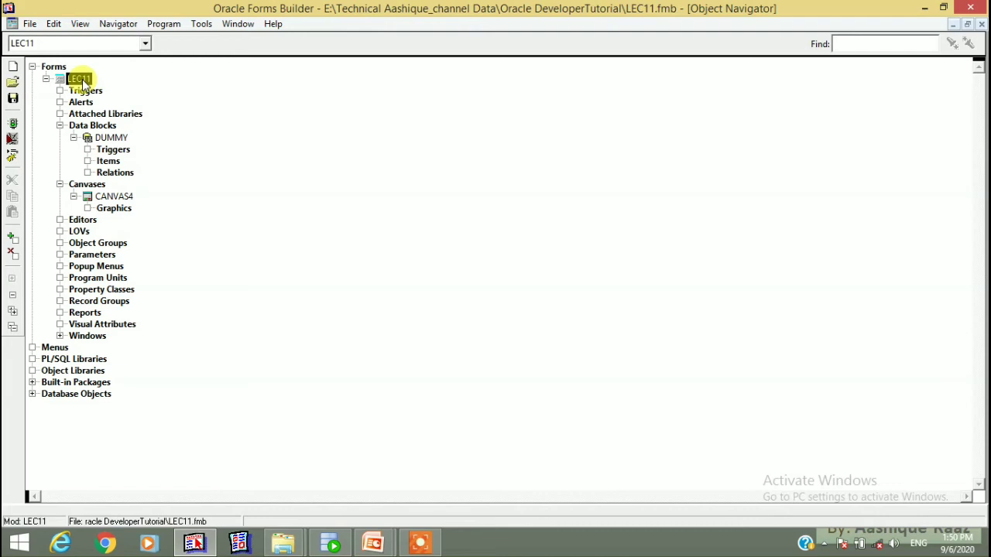
{"action": "left_click", "coordinate": [104, 138]}
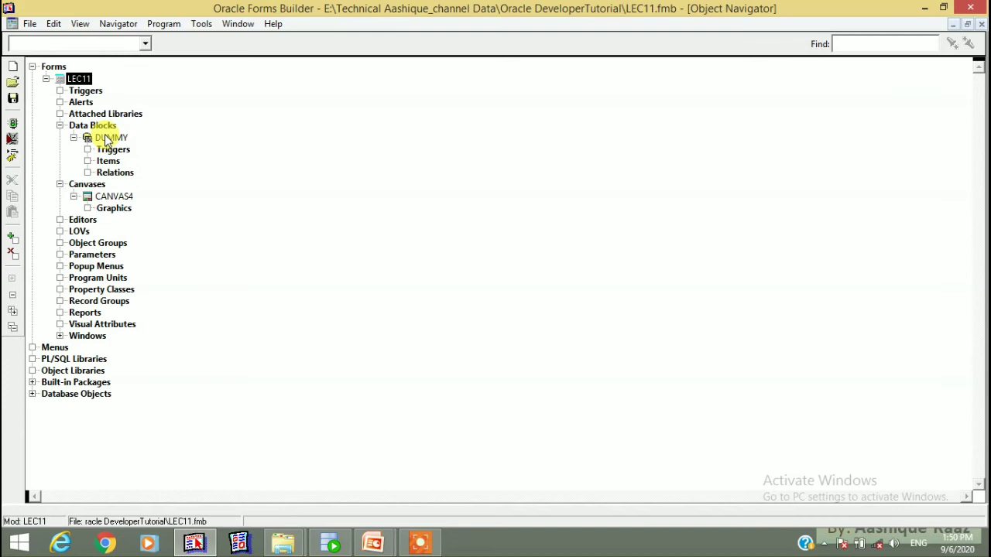
{"action": "left_click", "coordinate": [122, 196]}
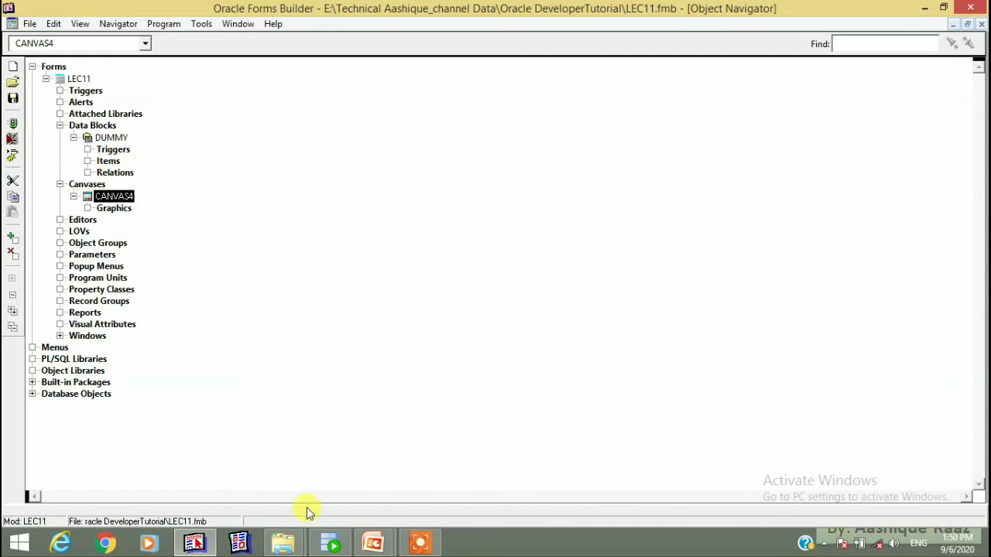
{"action": "left_click", "coordinate": [372, 542]}
{"action": "left_click", "coordinate": [455, 493]}
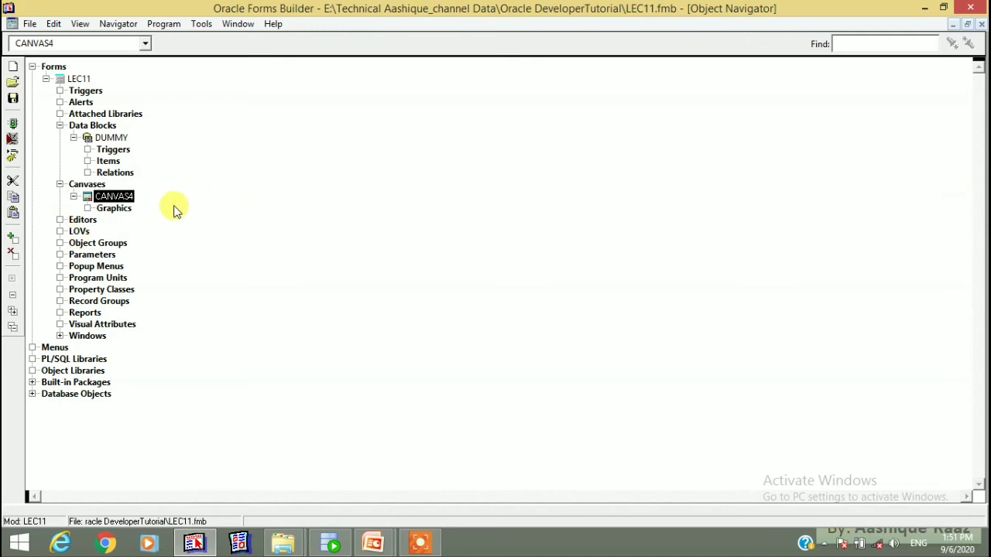
{"action": "left_click", "coordinate": [78, 79]}
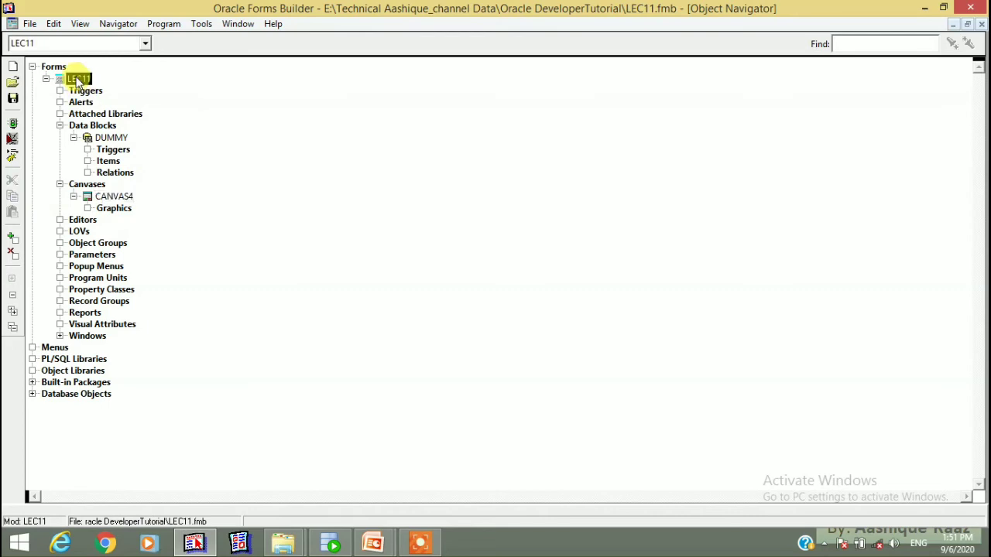
{"action": "left_click", "coordinate": [108, 138]}
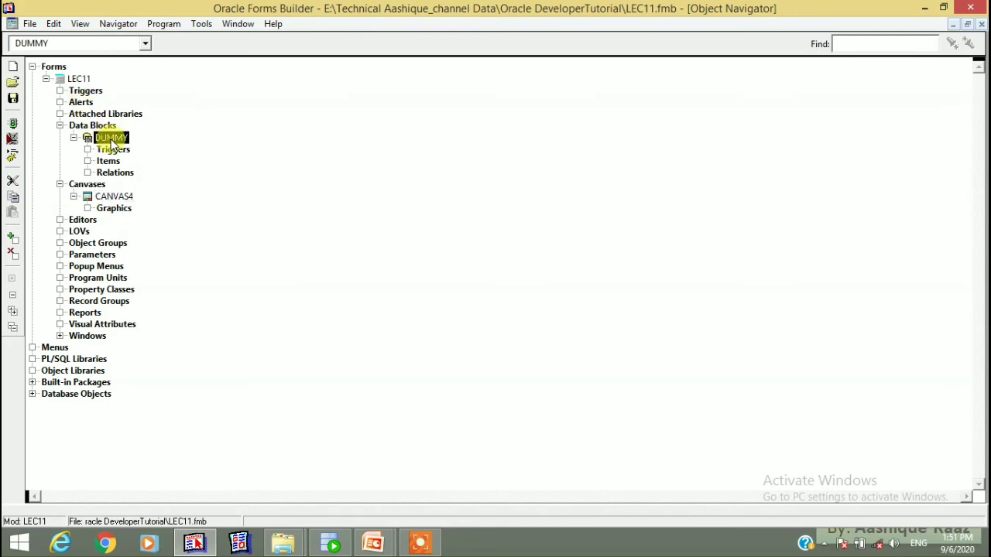
{"action": "left_click", "coordinate": [124, 198]}
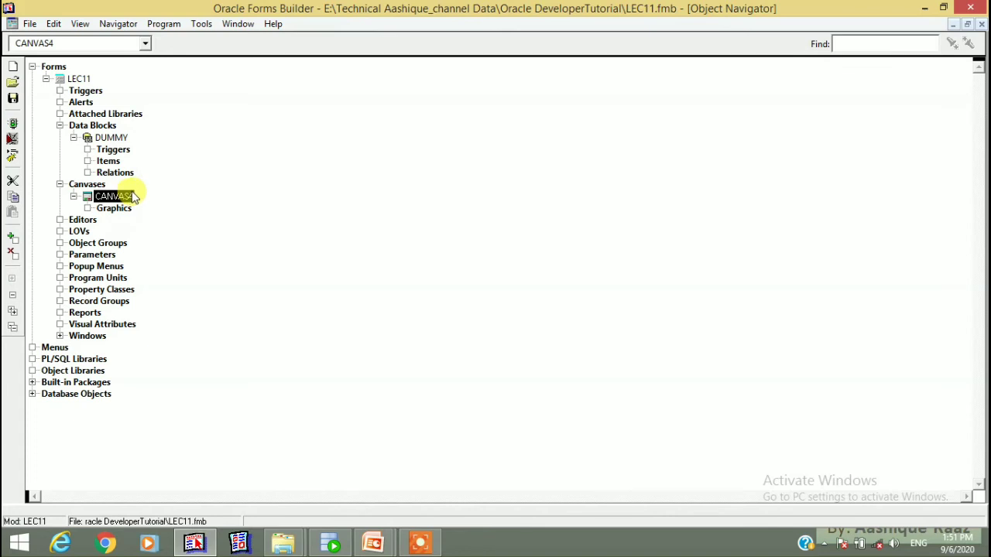
Step: Create a new item under the Items node of the DUMMY data block
{"action": "left_click", "coordinate": [102, 161]}
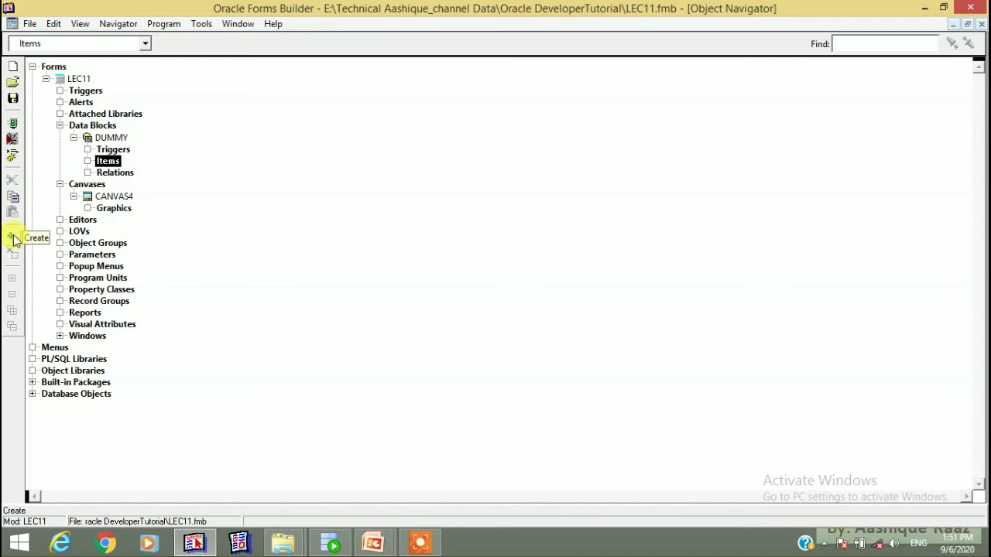
{"action": "left_click", "coordinate": [122, 26]}
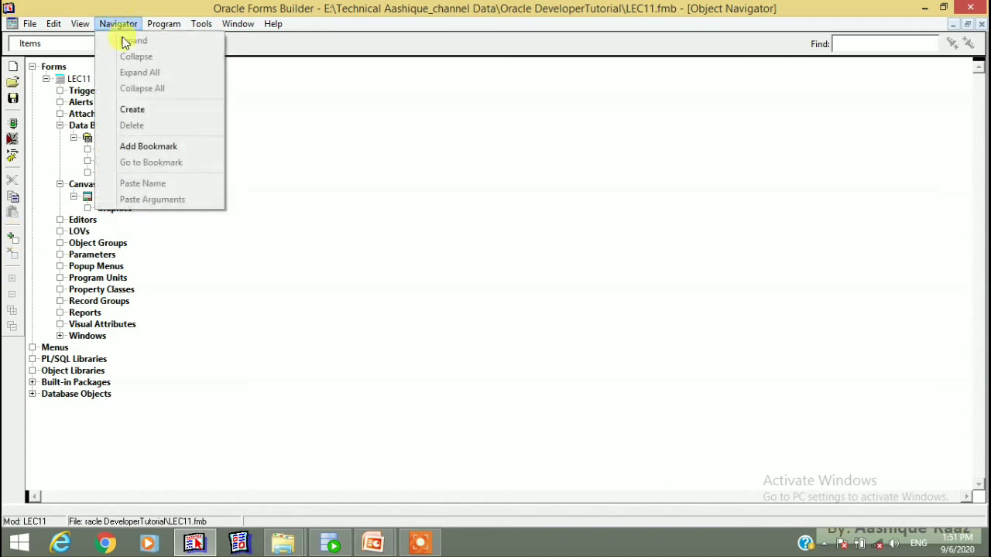
{"action": "left_click", "coordinate": [131, 110]}
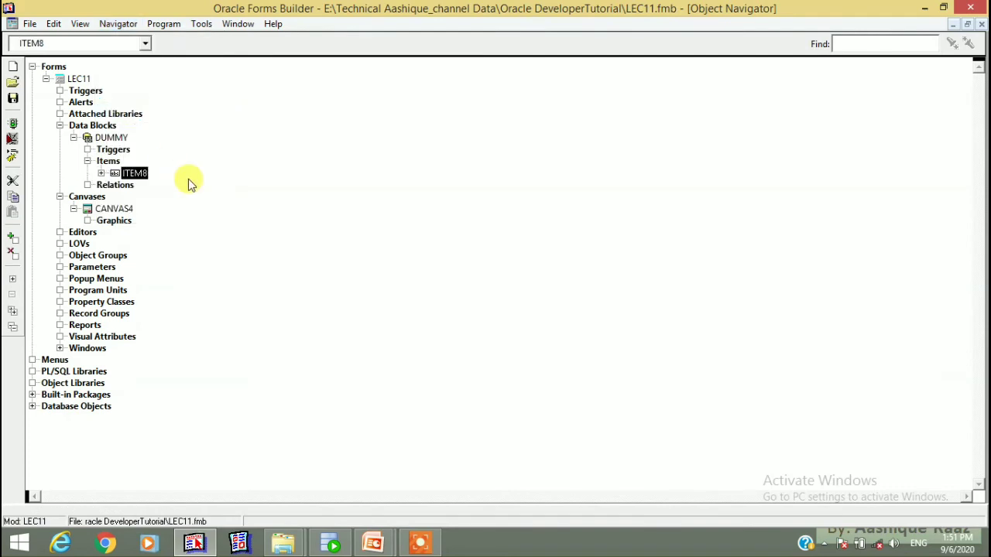
{"action": "left_click", "coordinate": [139, 174]}
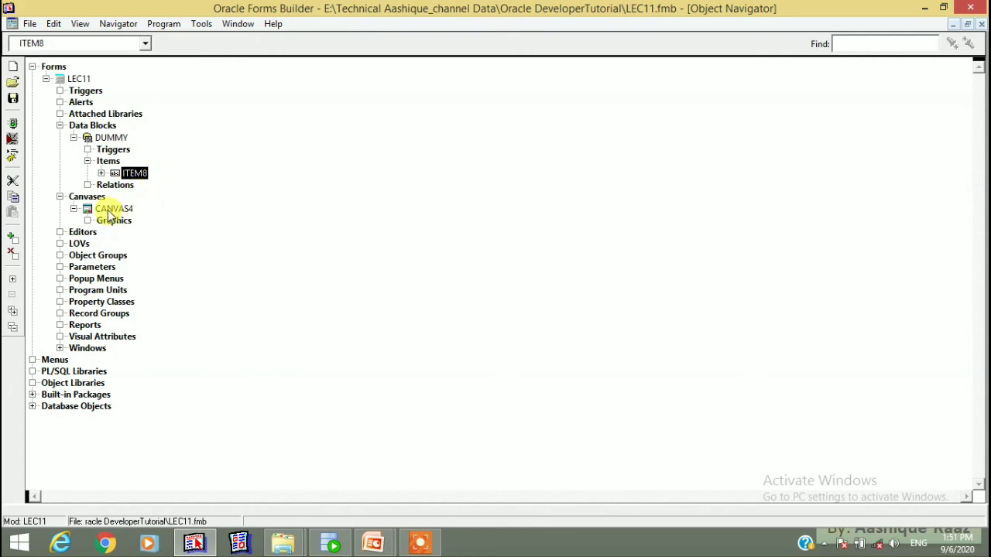
{"action": "left_click", "coordinate": [116, 209]}
{"action": "left_click", "coordinate": [132, 173]}
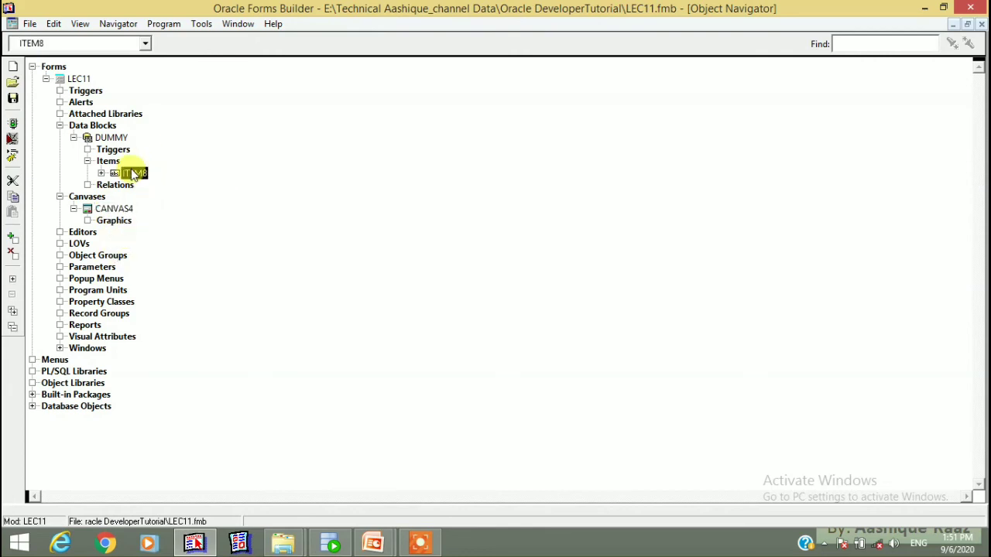
{"action": "left_click", "coordinate": [116, 209]}
Step: Find the Canvas property of ITEM8, assign the item to CANVAS4, and close its Property Palette
{"action": "left_click", "coordinate": [133, 173]}
{"action": "right_click", "coordinate": [133, 174]}
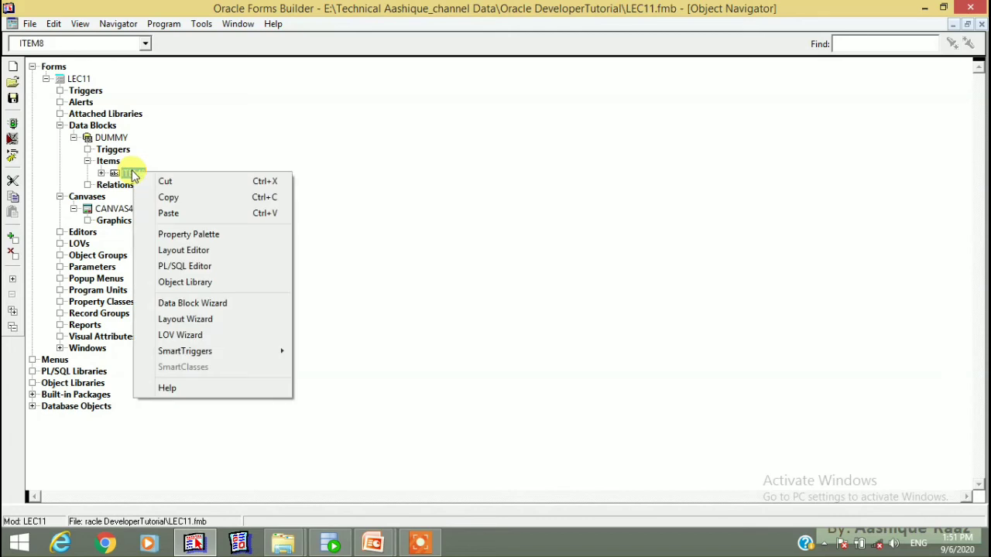
{"action": "left_click", "coordinate": [162, 236]}
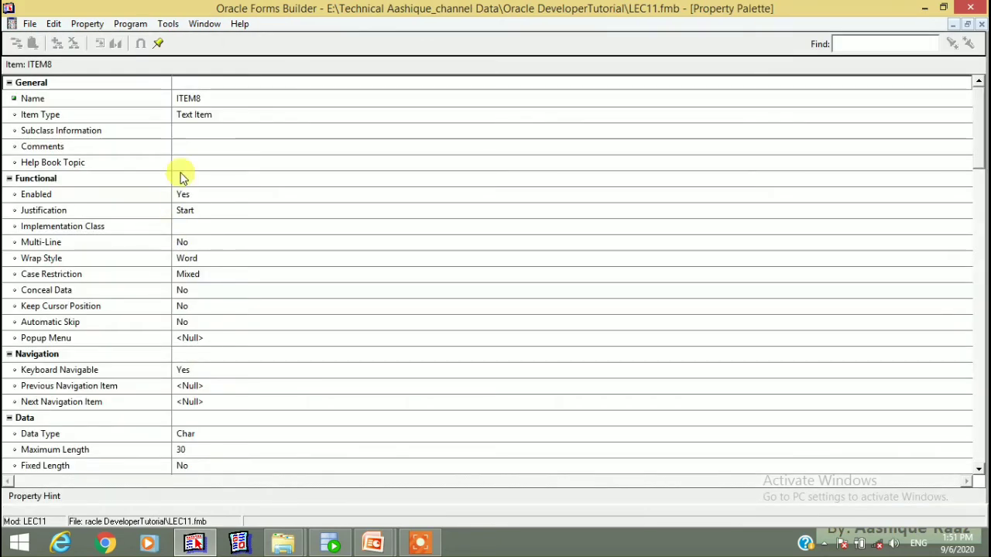
{"action": "left_click", "coordinate": [847, 44]}
{"action": "type", "text": "CANV"}
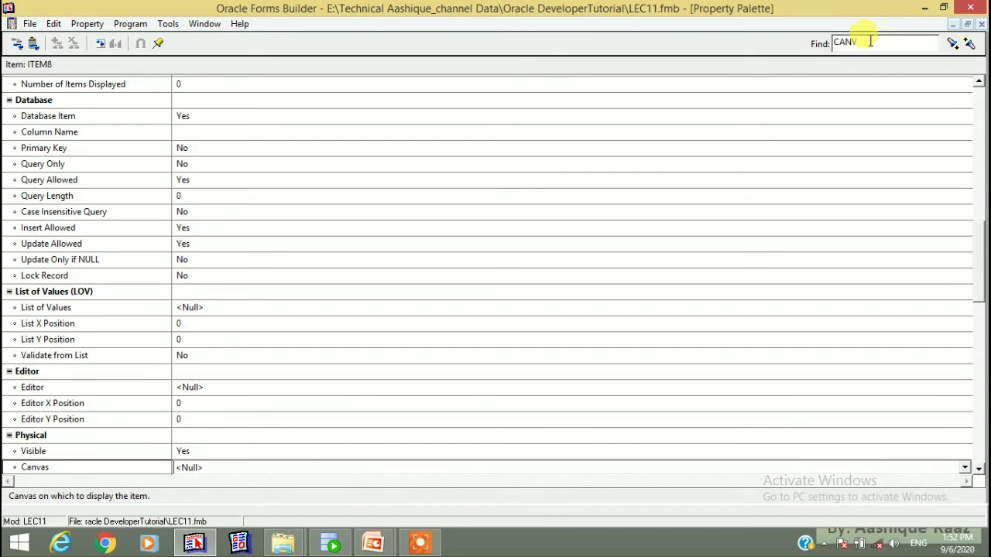
{"action": "left_click", "coordinate": [236, 466]}
{"action": "left_click", "coordinate": [220, 489]}
{"action": "left_click", "coordinate": [981, 24]}
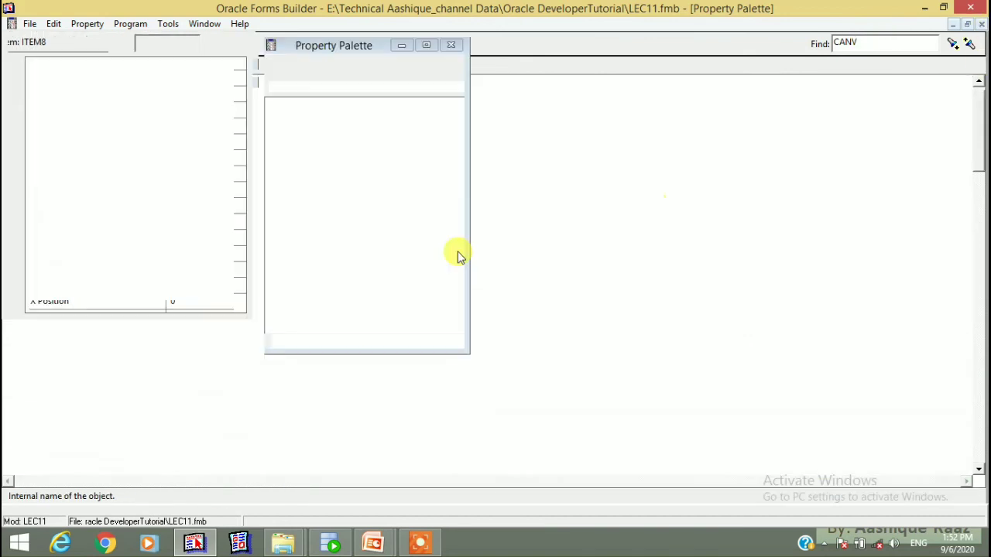
Step: Open CANVAS4 in the Layout Editor and move ITEM8 away from the canvas corner into the upper-left area
{"action": "left_click", "coordinate": [86, 209]}
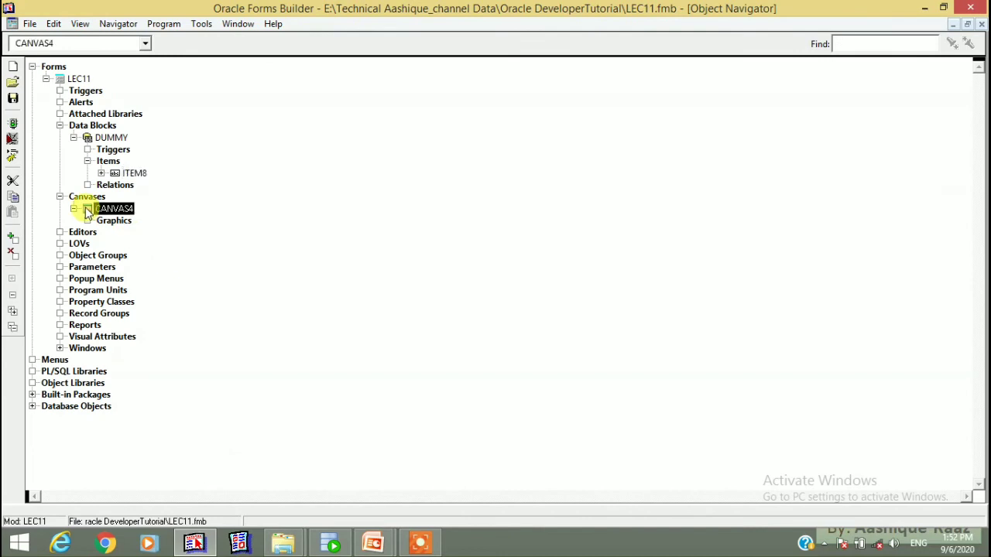
{"action": "double_click", "coordinate": [87, 209]}
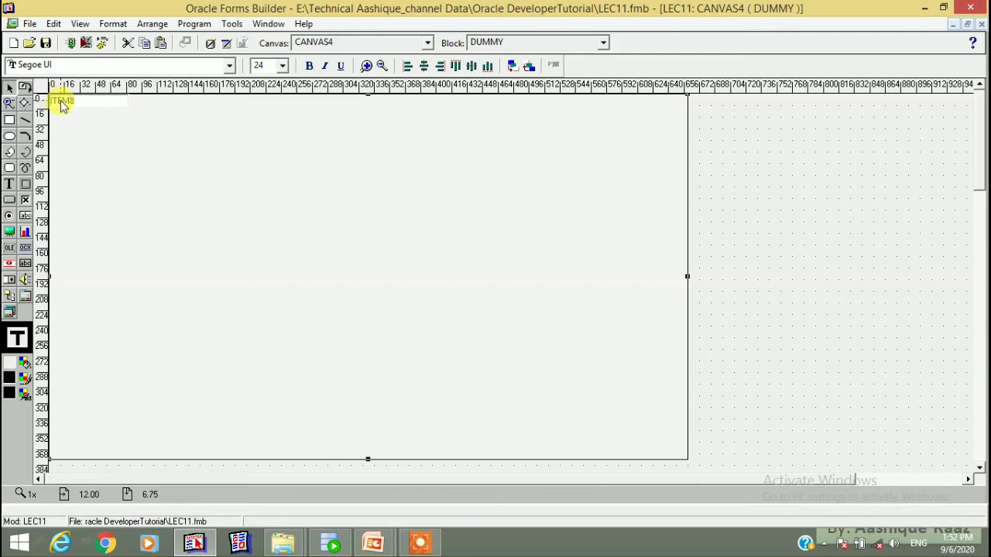
{"action": "left_click", "coordinate": [62, 106]}
{"action": "left_click_drag", "start_coordinate": [62, 106], "coordinate": [223, 171]}
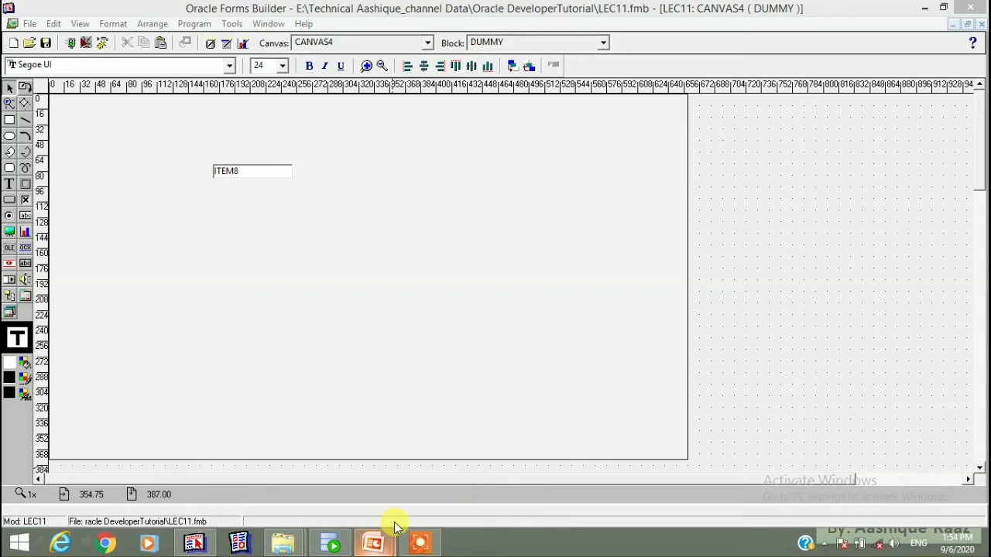
Step: Switch to the PowerPoint slide show, read the instructions for creating a text item via the Layout Editor, and return to Forms Builder
{"action": "key", "text": "alt+Tab"}
{"action": "key", "text": "alt+Tab"}
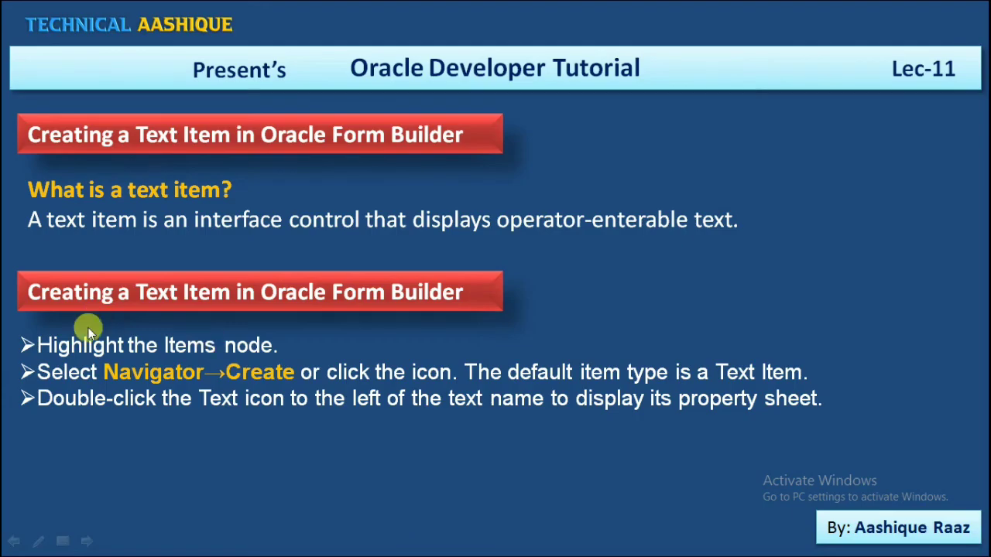
{"action": "left_click", "coordinate": [399, 389]}
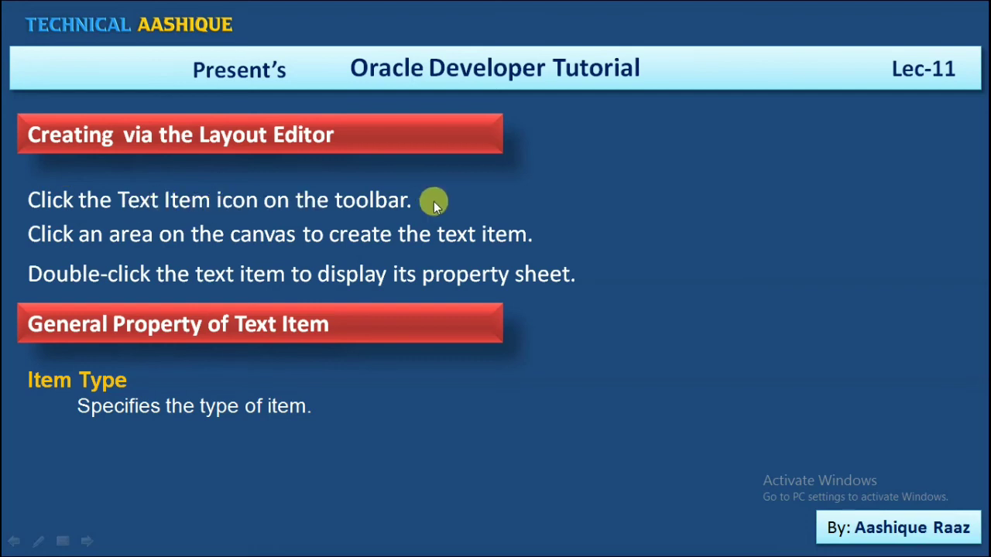
{"action": "key", "text": "alt+Tab"}
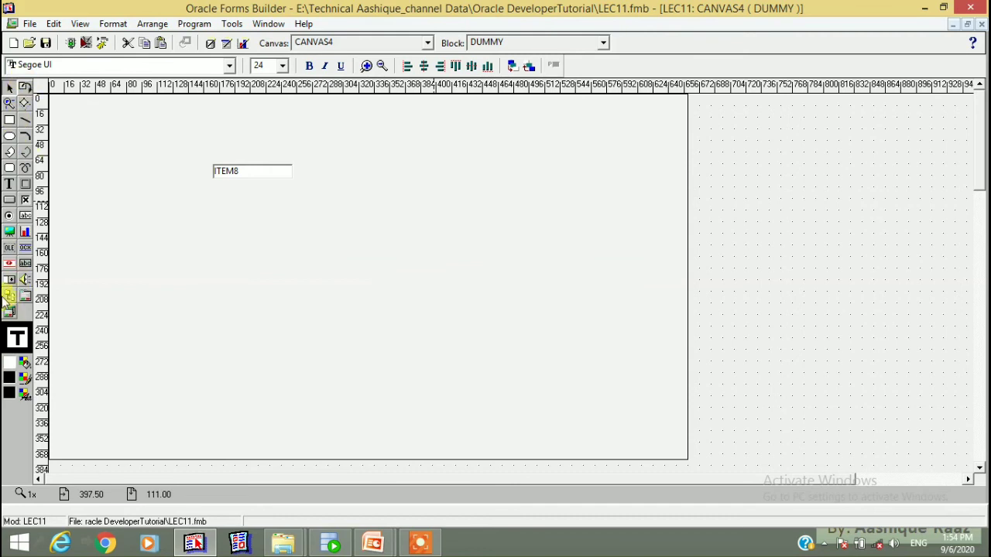
Step: Place a new text item on the canvas directly below ITEM8
{"action": "left_click", "coordinate": [25, 217]}
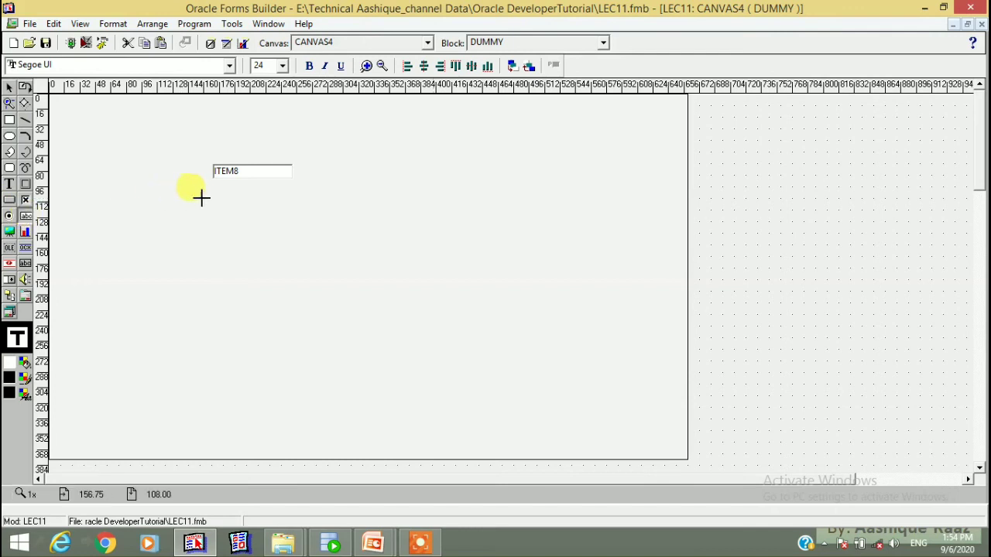
{"action": "left_click", "coordinate": [214, 193]}
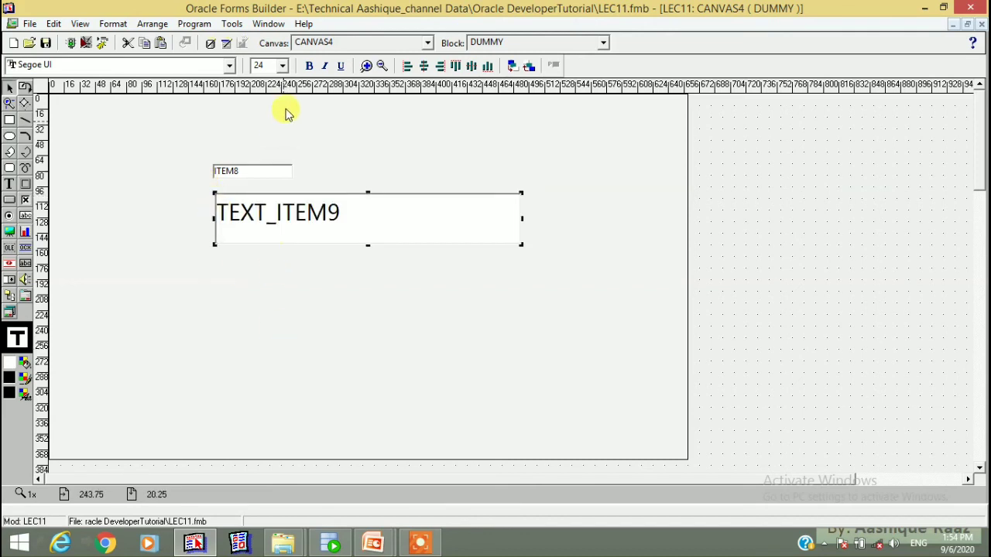
Step: Set the new text item's font size to 12 and shrink its box to slightly larger than ITEM8
{"action": "left_click", "coordinate": [282, 66]}
{"action": "scroll", "coordinate": [266, 116], "scroll_direction": "up", "scroll_amount": 2}
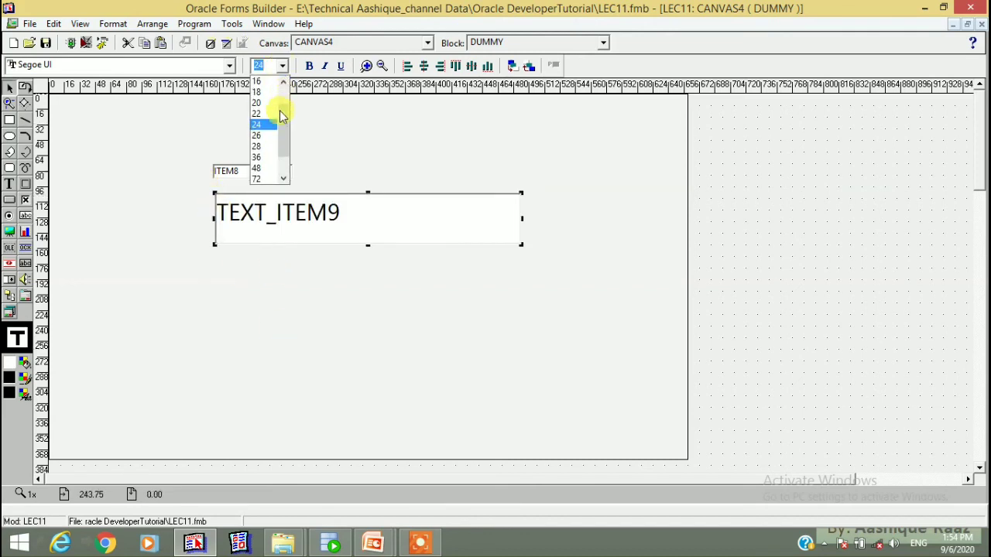
{"action": "left_click", "coordinate": [258, 125]}
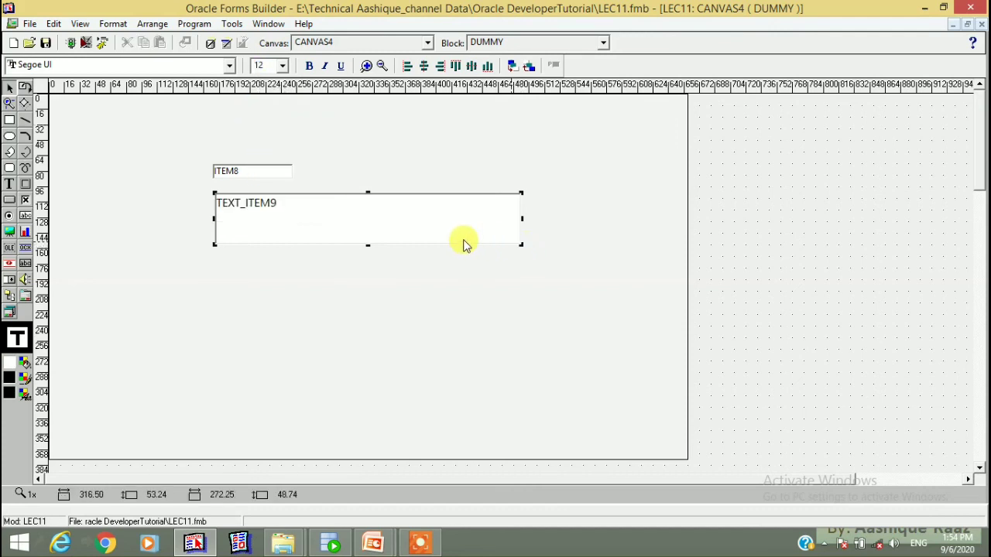
{"action": "left_click_drag", "start_coordinate": [370, 232], "coordinate": [321, 222]}
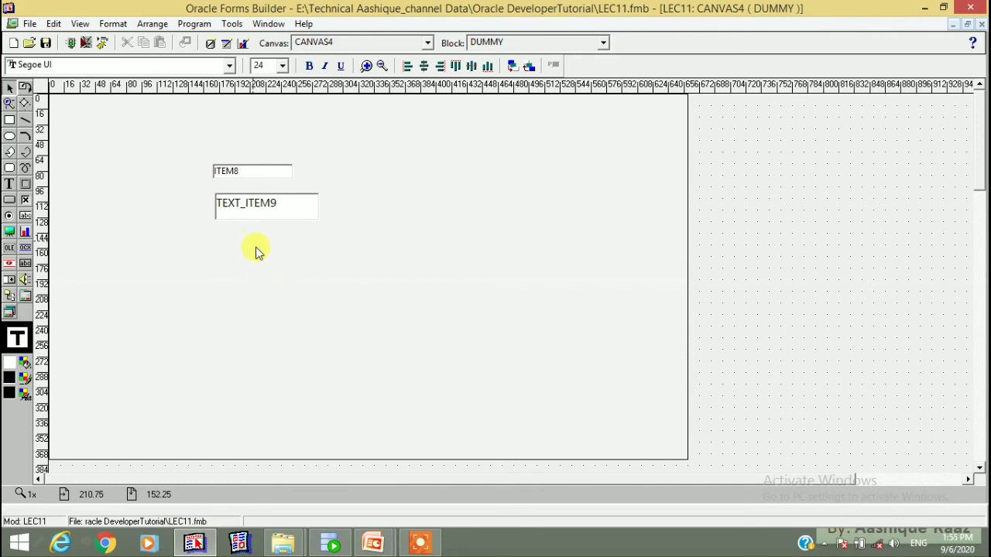
Step: Switch to the PowerPoint slide show to read the General Property of Text Item section, and return to Forms Builder
{"action": "left_click", "coordinate": [372, 544]}
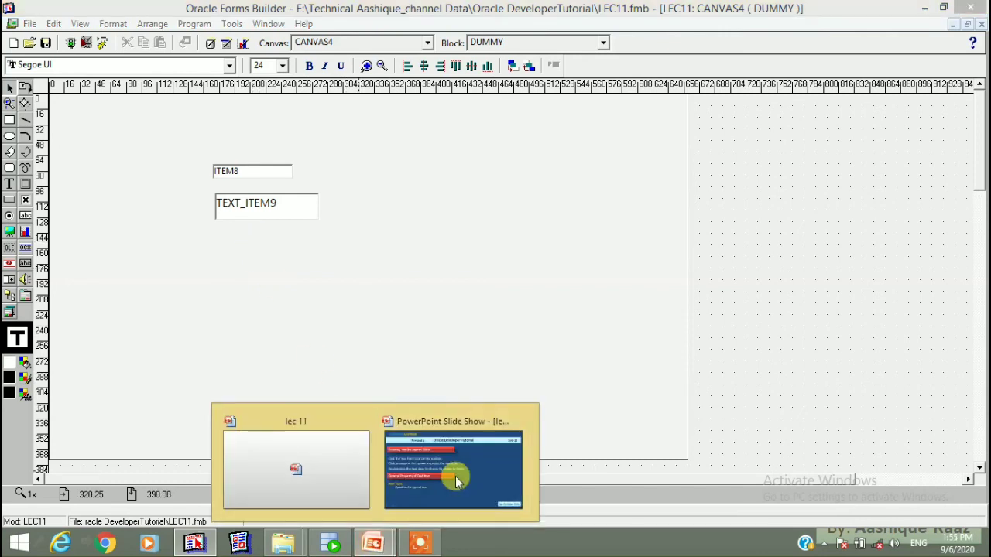
{"action": "left_click", "coordinate": [458, 475]}
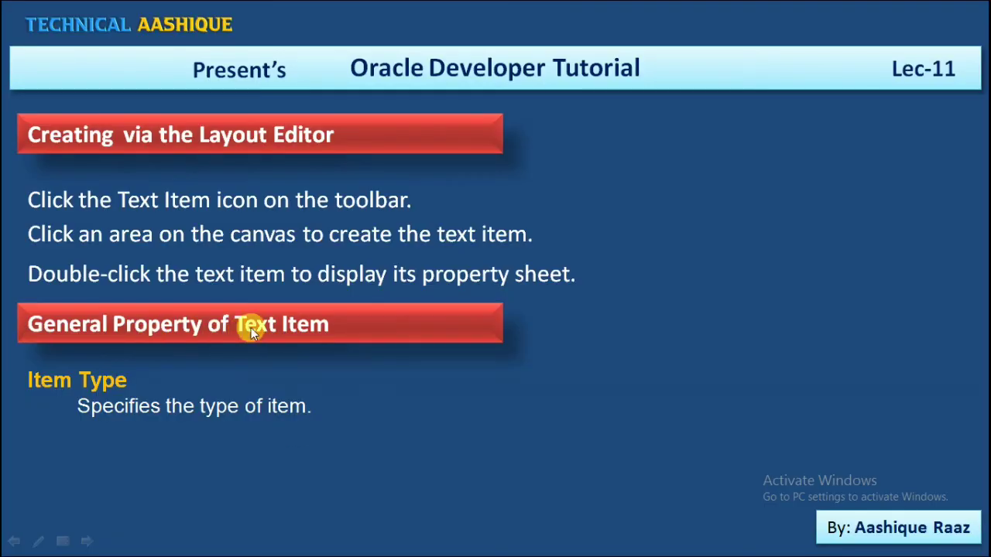
{"action": "key", "text": "alt+Tab"}
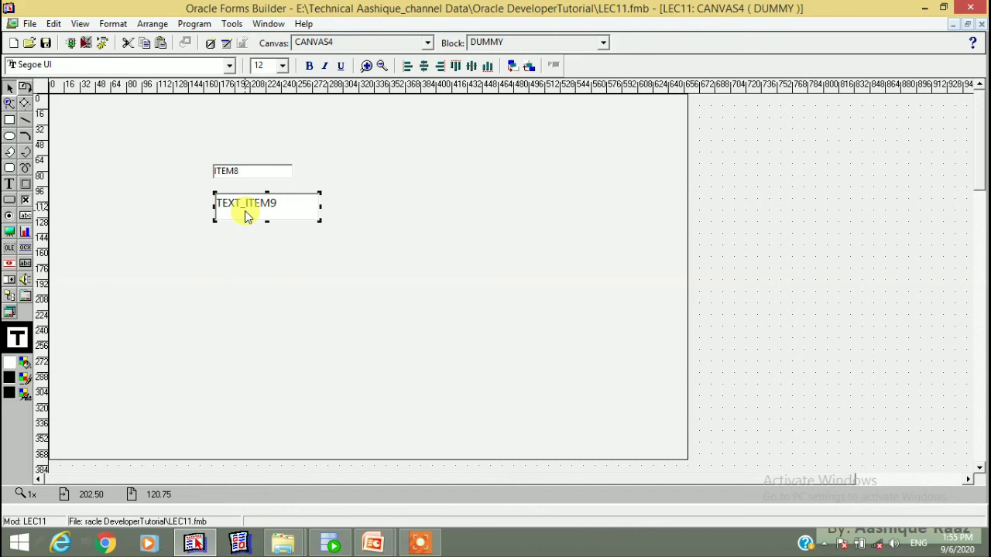
Step: Rename the lower text item to TXT1 in its Property Palette
{"action": "right_click", "coordinate": [246, 216]}
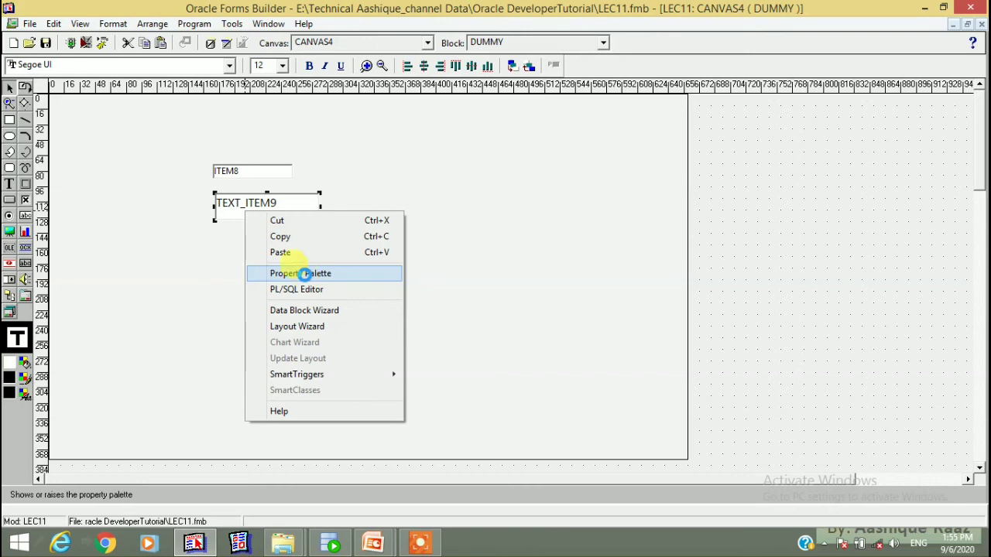
{"action": "left_click", "coordinate": [301, 273]}
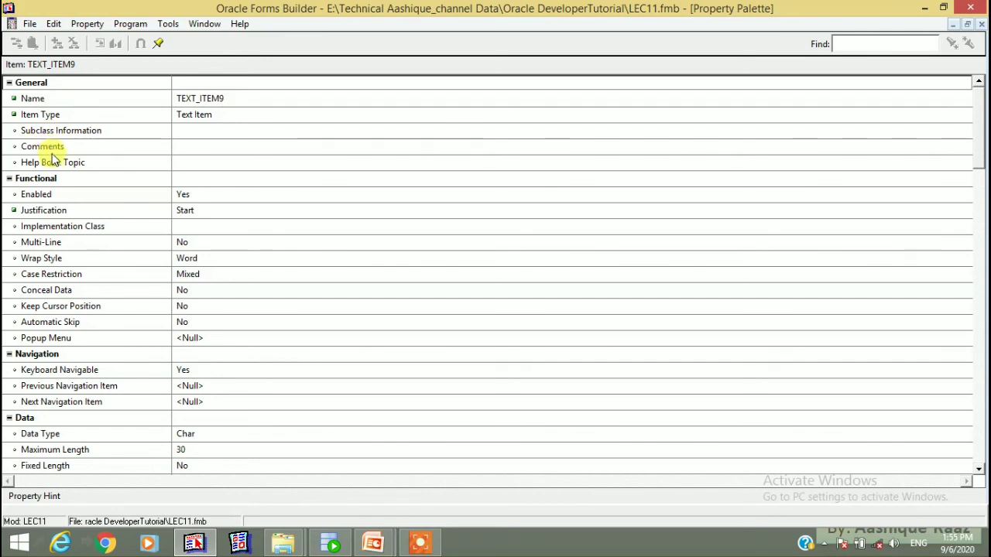
{"action": "left_click", "coordinate": [226, 99]}
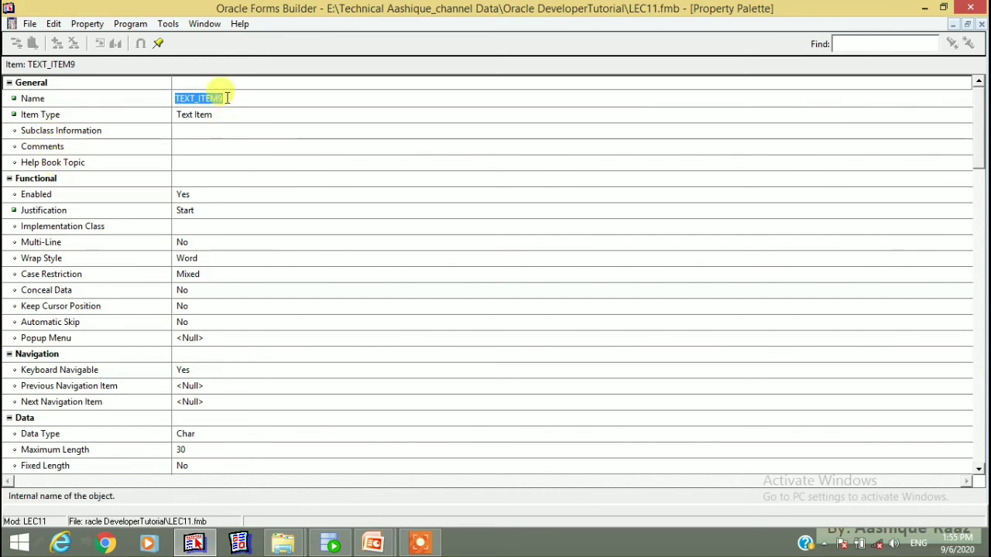
{"action": "key", "text": "BackSpace"}
{"action": "type", "text": "TXT"}
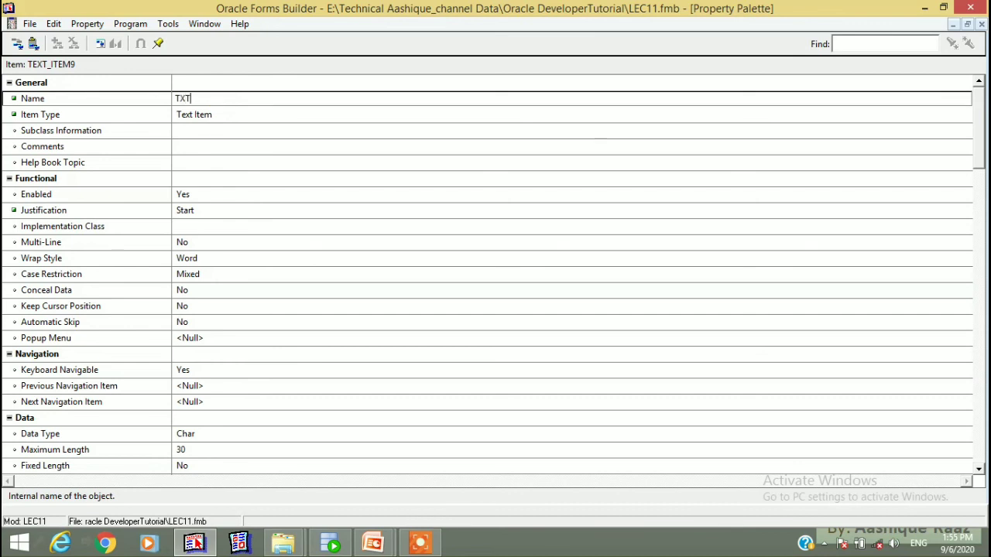
{"action": "type", "text": "1"}
{"action": "key", "text": "Return"}
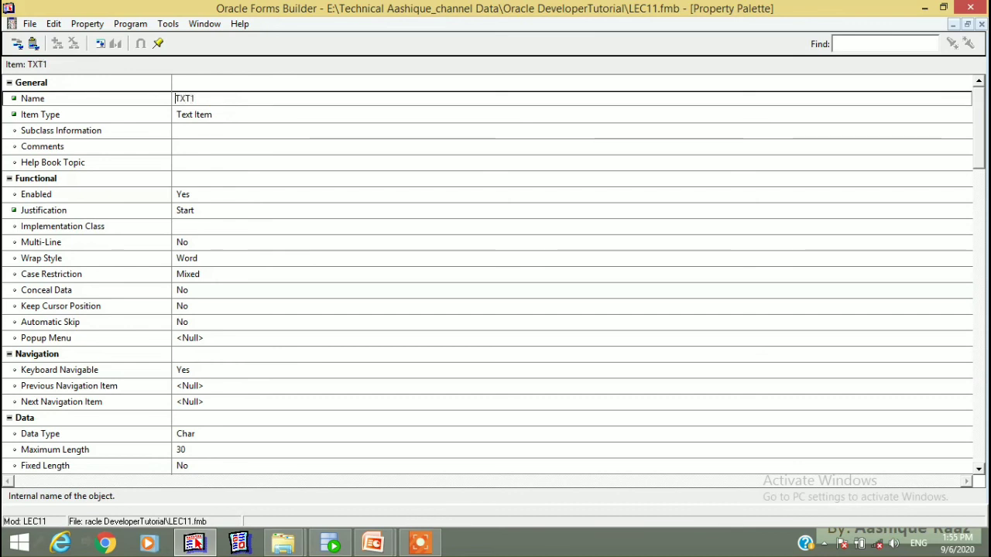
Step: Choose Text Item from the available item types for TXT1
{"action": "left_click", "coordinate": [197, 117]}
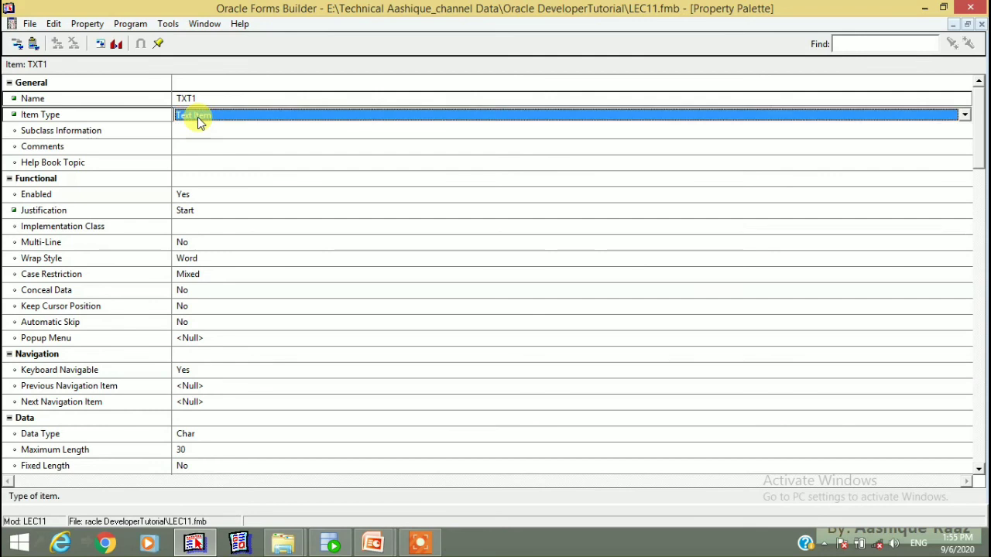
{"action": "left_click", "coordinate": [198, 117]}
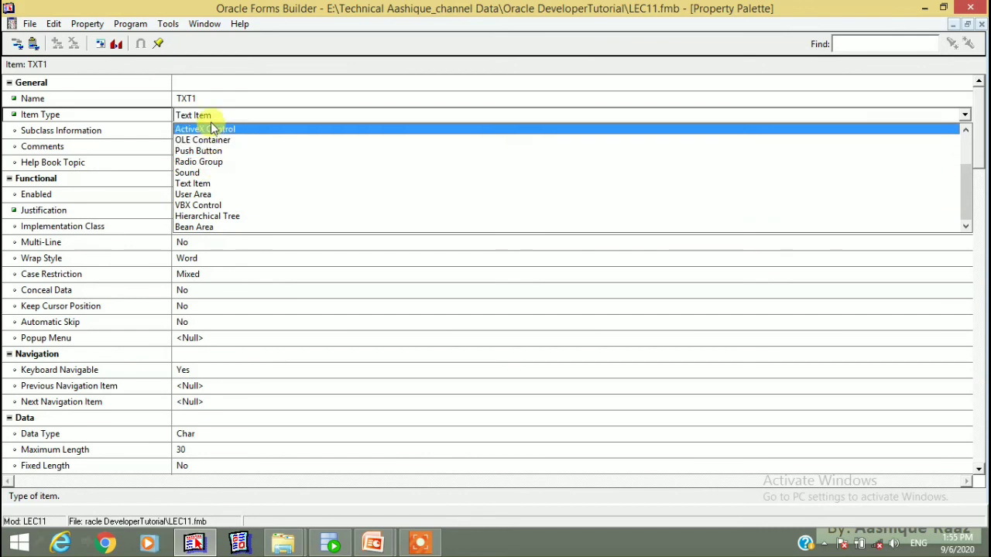
{"action": "left_click", "coordinate": [213, 187]}
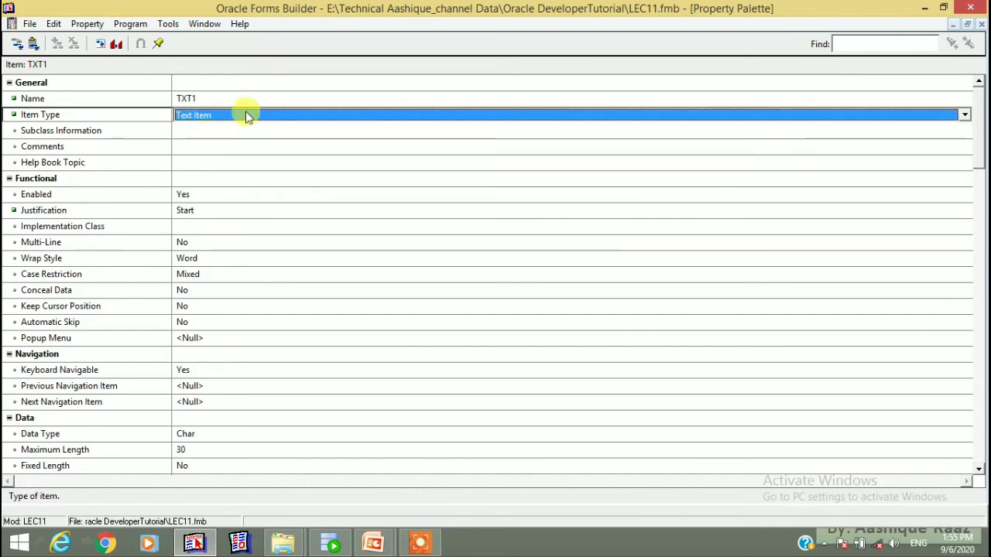
Step: Open the Subclass Information dialog for TXT1
{"action": "left_click", "coordinate": [192, 132]}
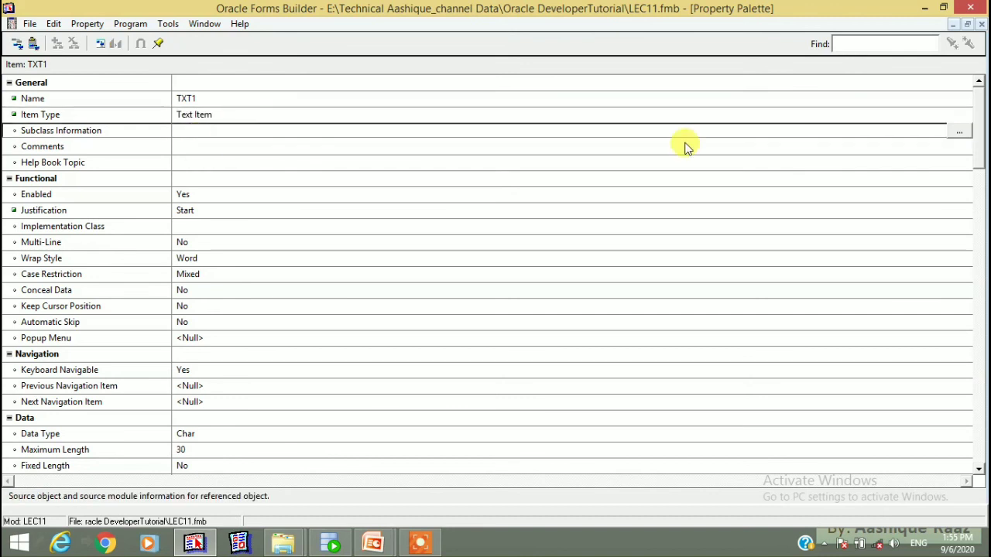
{"action": "left_click", "coordinate": [958, 131]}
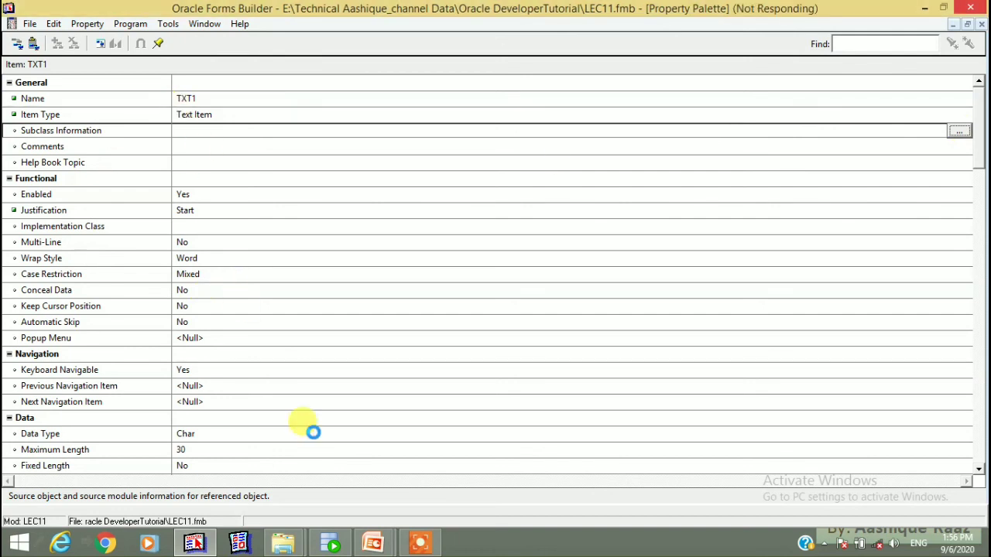
{"action": "left_click", "coordinate": [420, 543]}
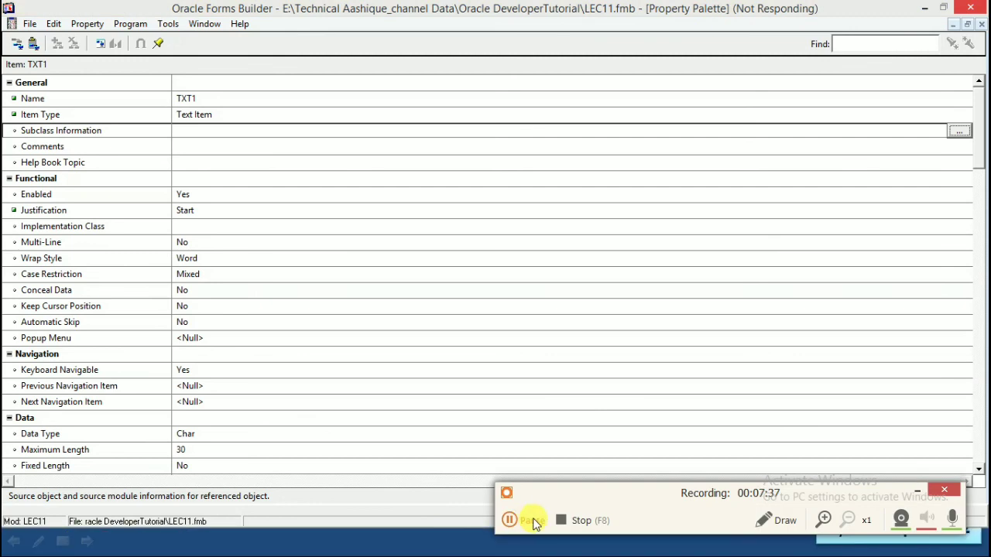
{"action": "left_click", "coordinate": [532, 521]}
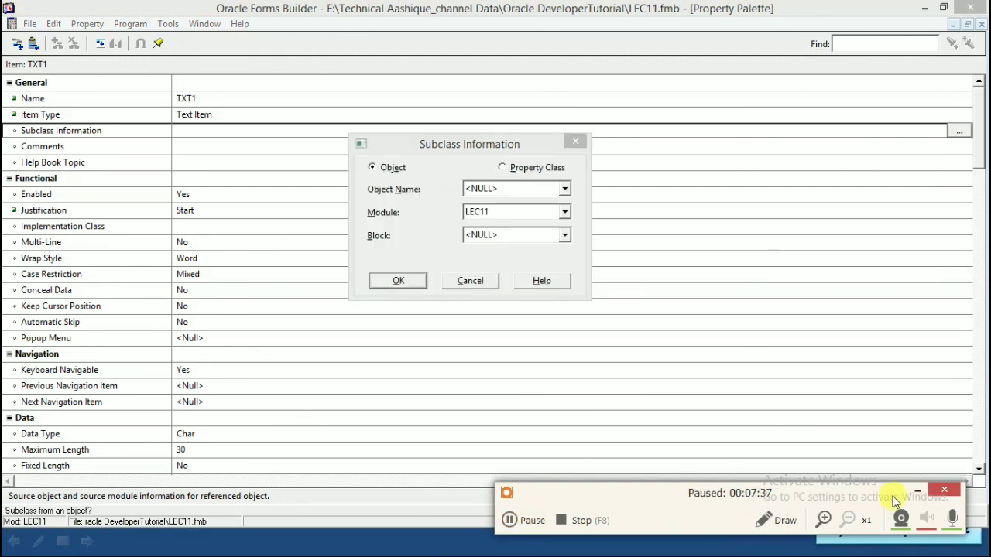
{"action": "key", "text": "F7"}
{"action": "left_click", "coordinate": [944, 490]}
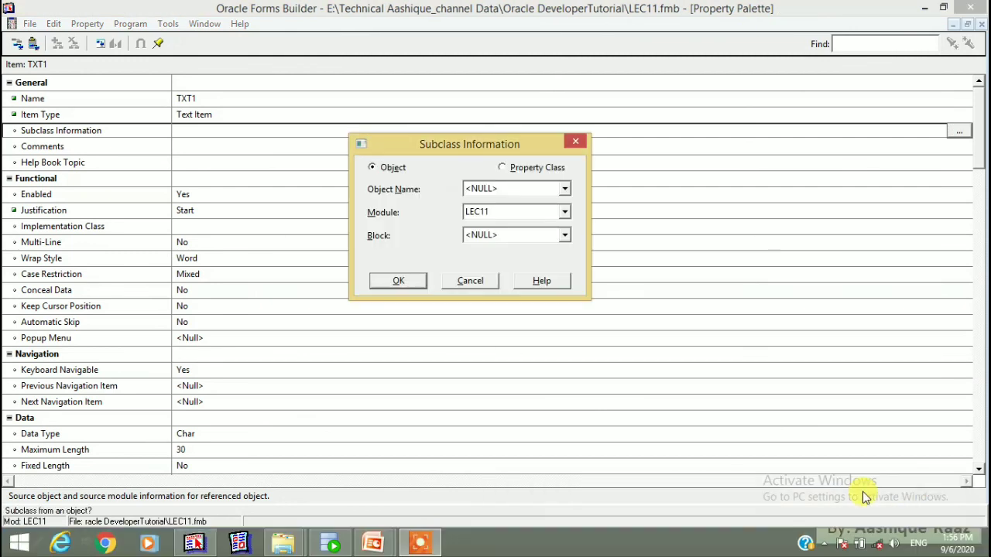
Step: Examine the Object and Property Class options for subclassing TXT1, and close the dialog without applying anything
{"action": "left_click", "coordinate": [523, 194]}
{"action": "left_click", "coordinate": [523, 194]}
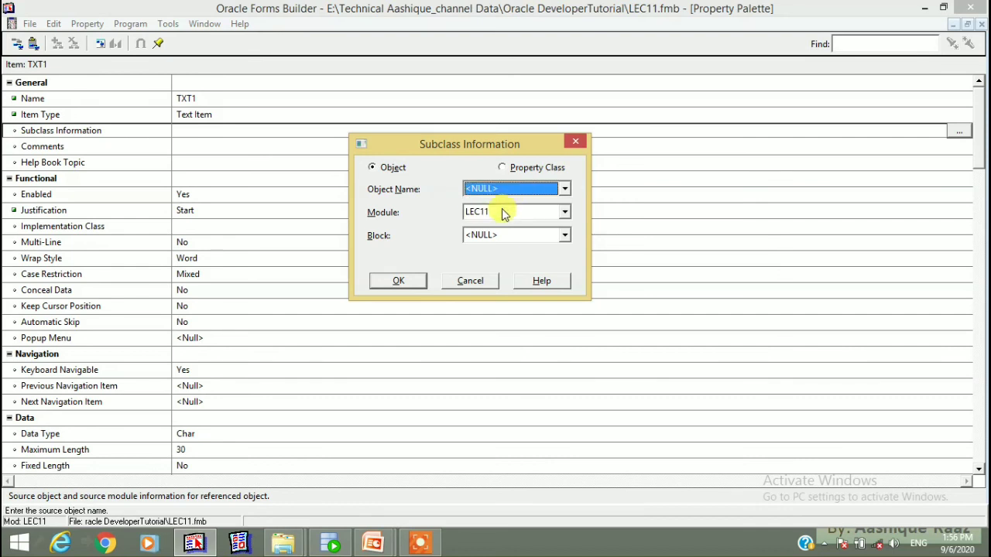
{"action": "left_click", "coordinate": [501, 211]}
{"action": "left_click", "coordinate": [503, 226]}
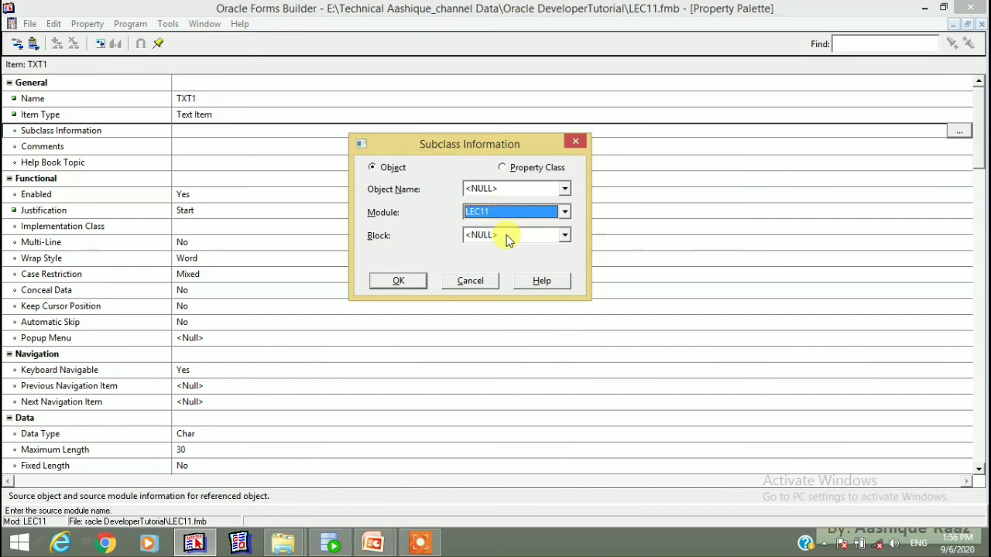
{"action": "left_click", "coordinate": [506, 235]}
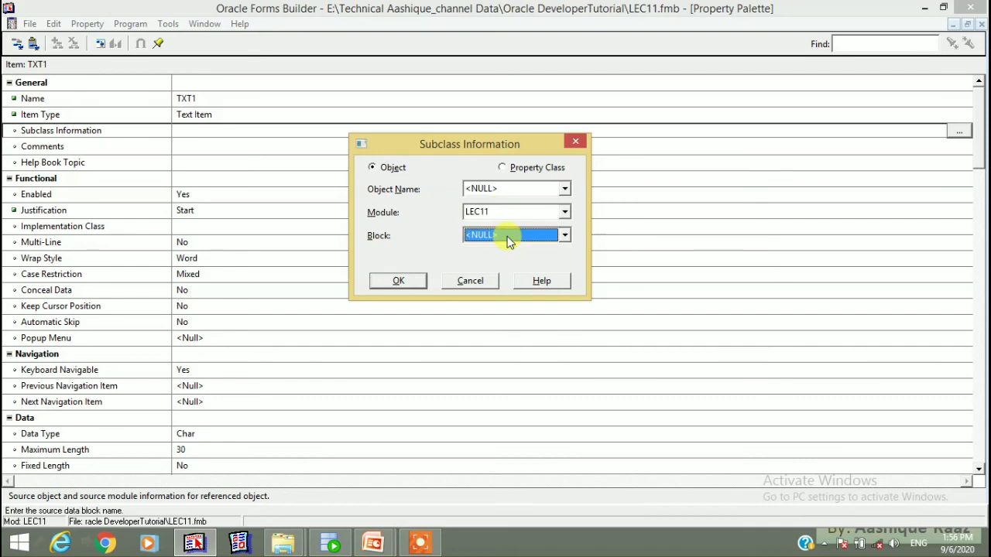
{"action": "left_click", "coordinate": [504, 169]}
{"action": "left_click", "coordinate": [385, 167]}
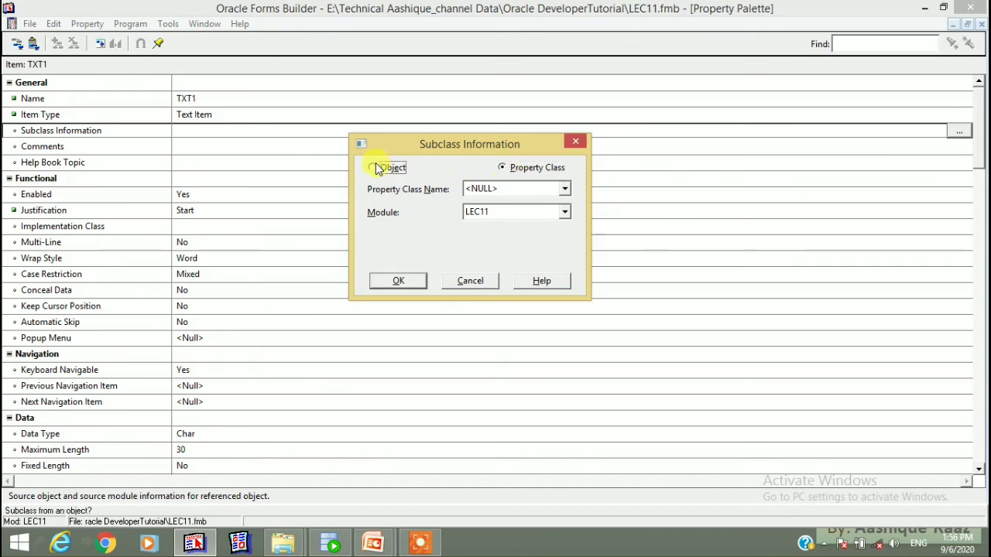
{"action": "left_click", "coordinate": [474, 281]}
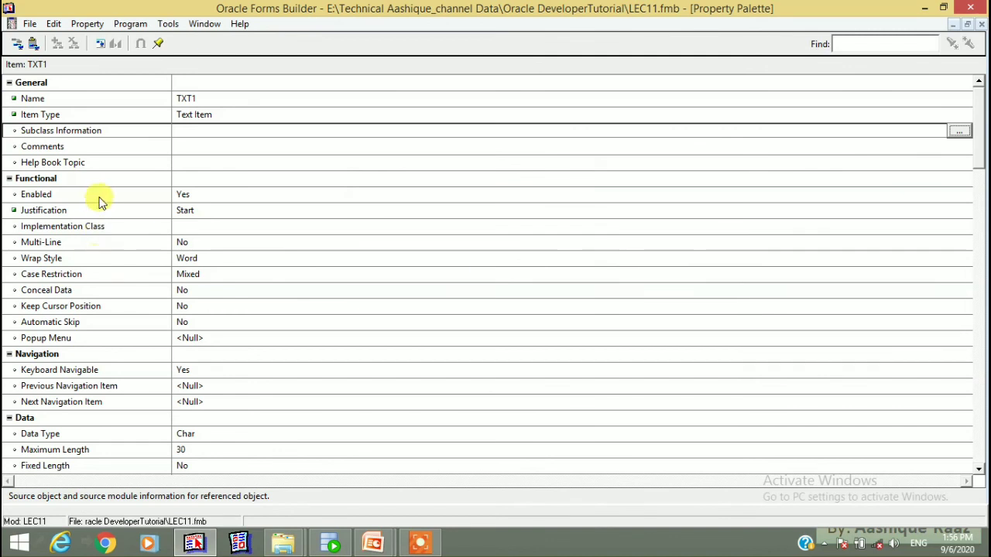
Step: Set the Comments property of TXT1 to ENTER YOUR NAME HERE
{"action": "left_click", "coordinate": [203, 148]}
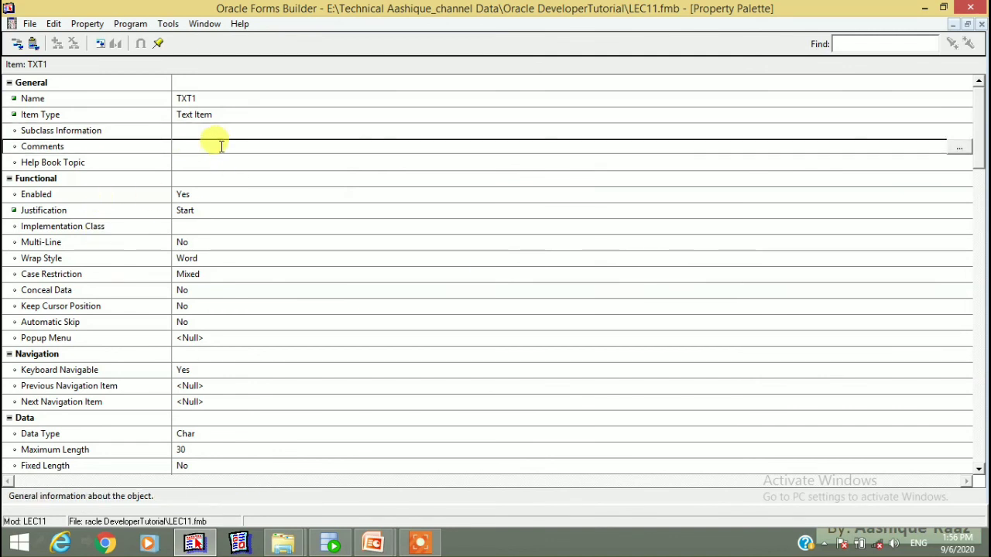
{"action": "type", "text": "ENTER YOU"}
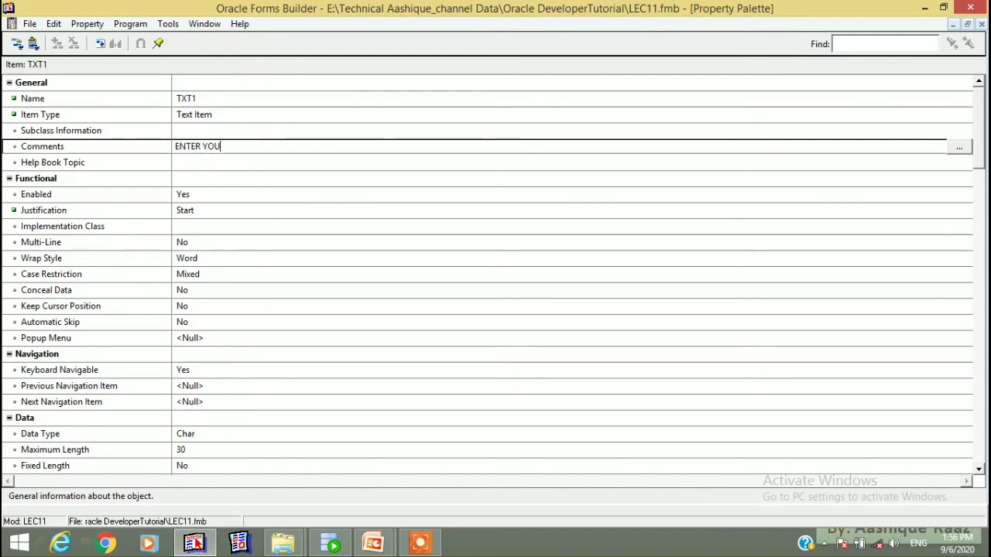
{"action": "type", "text": " NAME "}
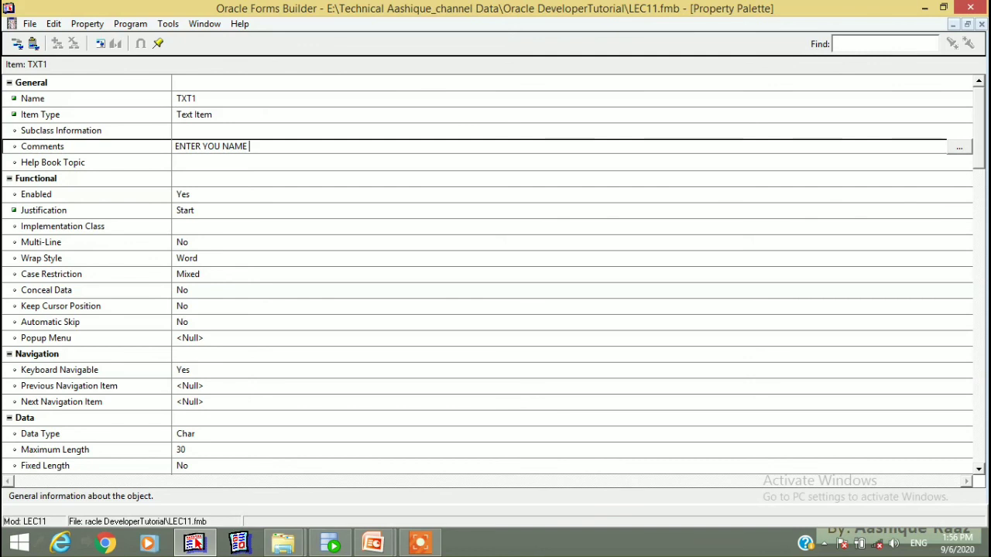
{"action": "type", "text": "HERE"}
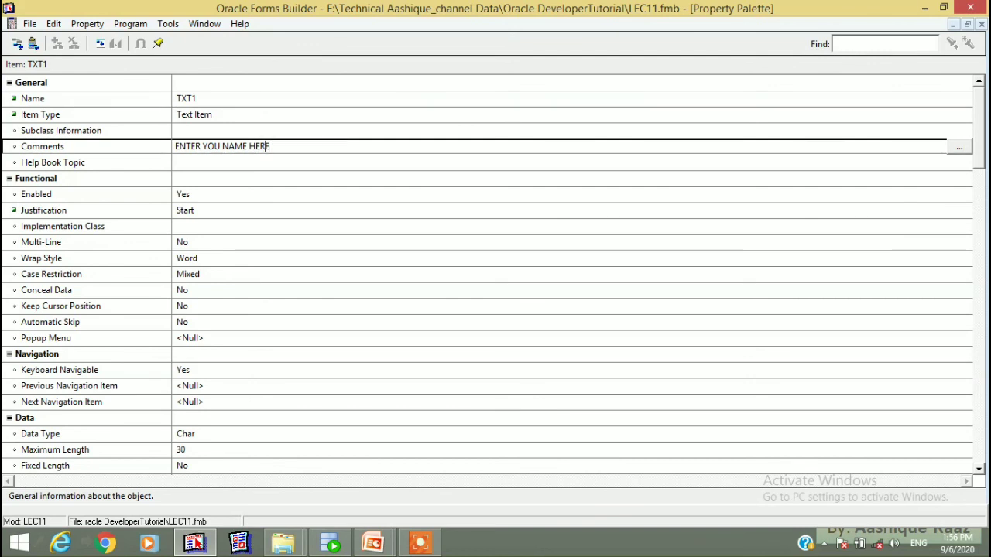
{"action": "key", "text": "Left"}
{"action": "key", "text": "Left"}
{"action": "key", "text": "Left"}
{"action": "key", "text": "Left"}
{"action": "key", "text": "Left"}
{"action": "key", "text": "Left"}
{"action": "key", "text": "Left"}
{"action": "key", "text": "Left"}
{"action": "type", "text": "R"}
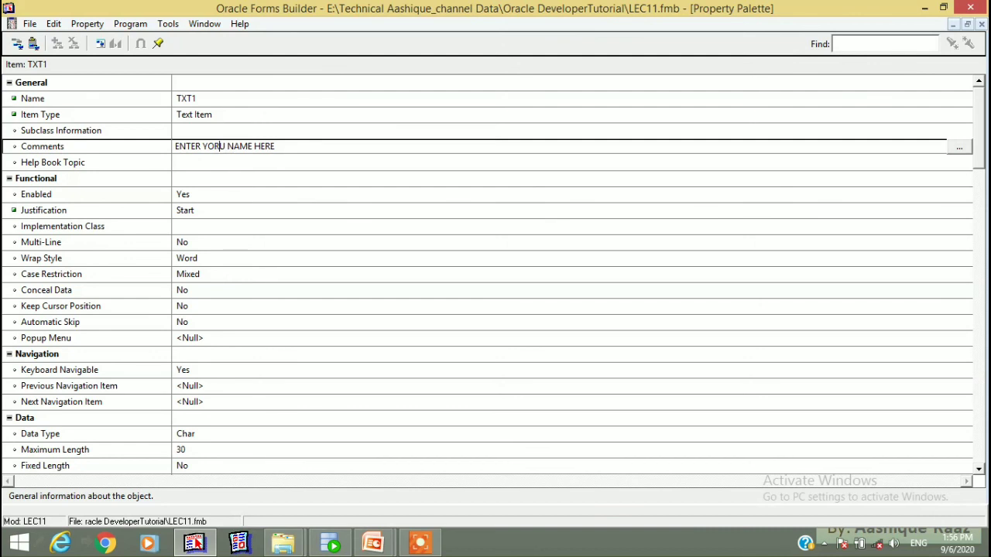
{"action": "key", "text": "Right"}
{"action": "type", "text": "R"}
{"action": "key", "text": "Return"}
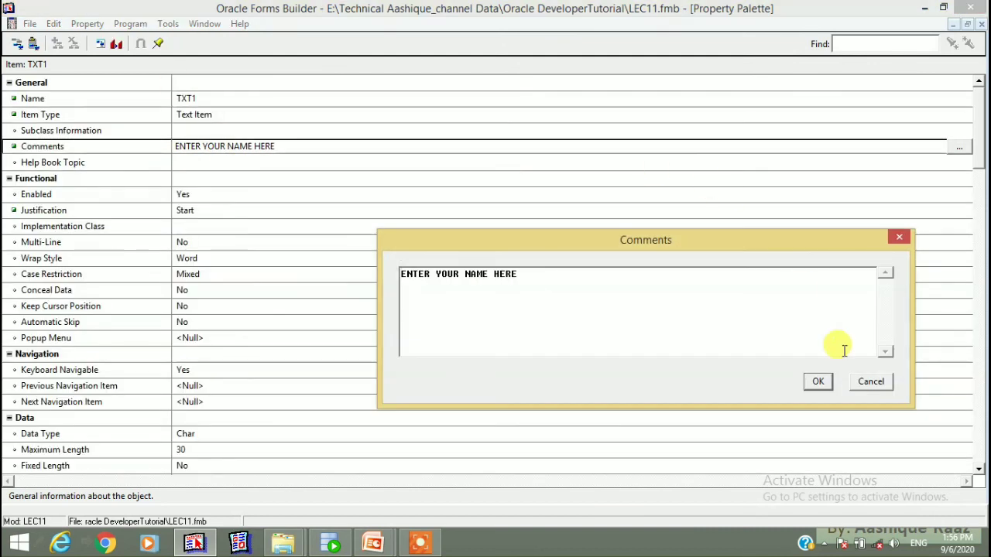
{"action": "left_click", "coordinate": [822, 382]}
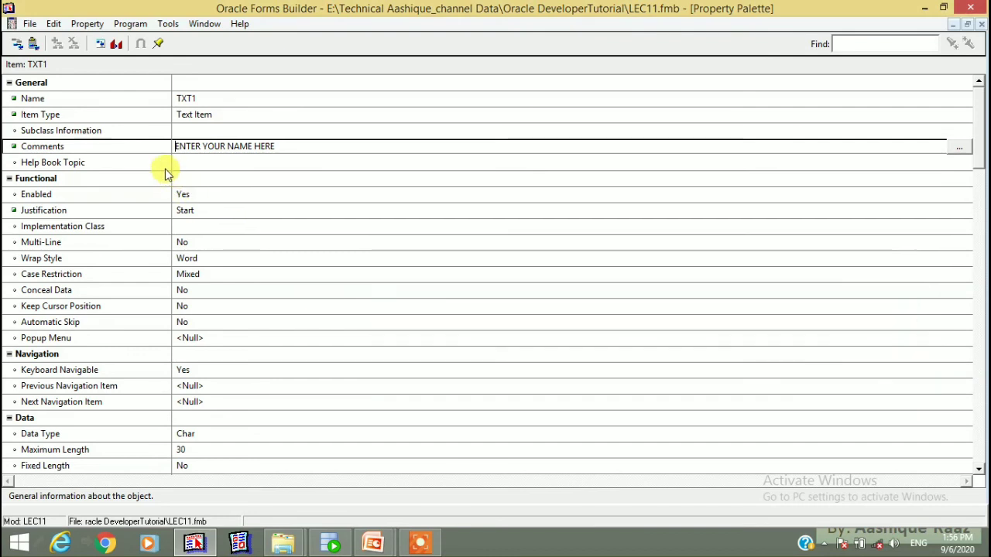
Step: Inspect the Help Book Topic and Name properties of TXT1
{"action": "left_click", "coordinate": [195, 162]}
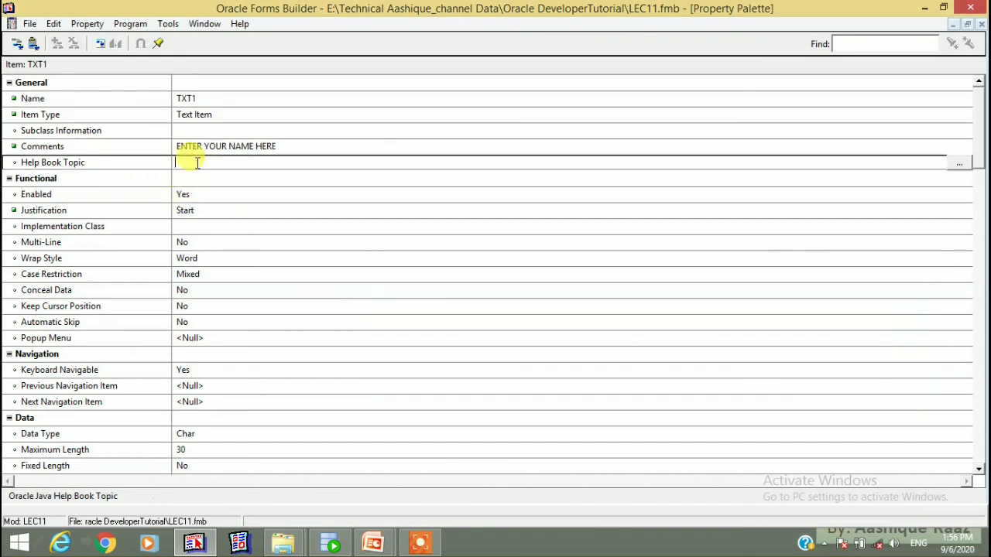
{"action": "left_click", "coordinate": [186, 99]}
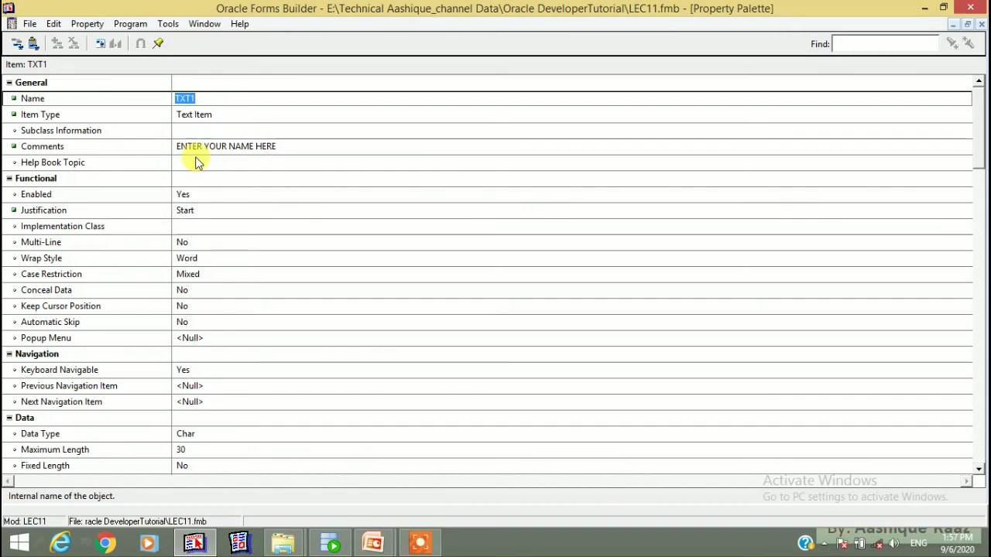
{"action": "left_click", "coordinate": [196, 163]}
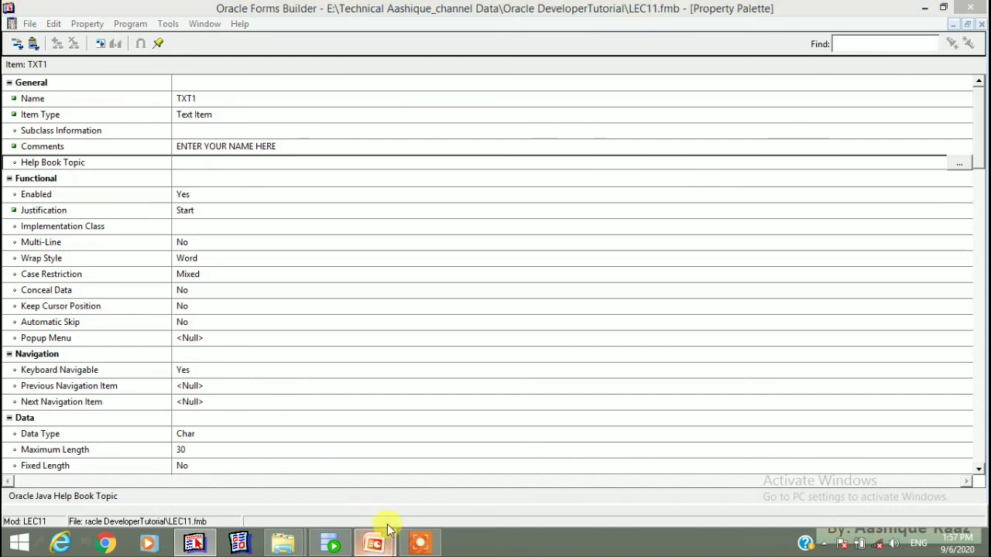
Step: Switch to the PowerPoint slide show to read the Physical Property of Text Item slide, and return to Forms Builder
{"action": "mouse_move", "coordinate": [387, 531]}
{"action": "left_click", "coordinate": [433, 477]}
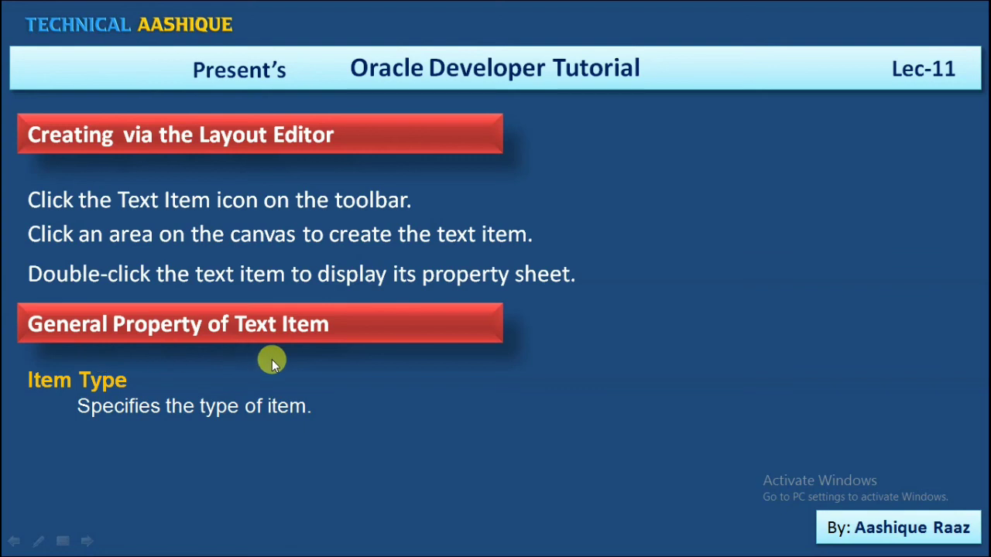
{"action": "left_click", "coordinate": [158, 392]}
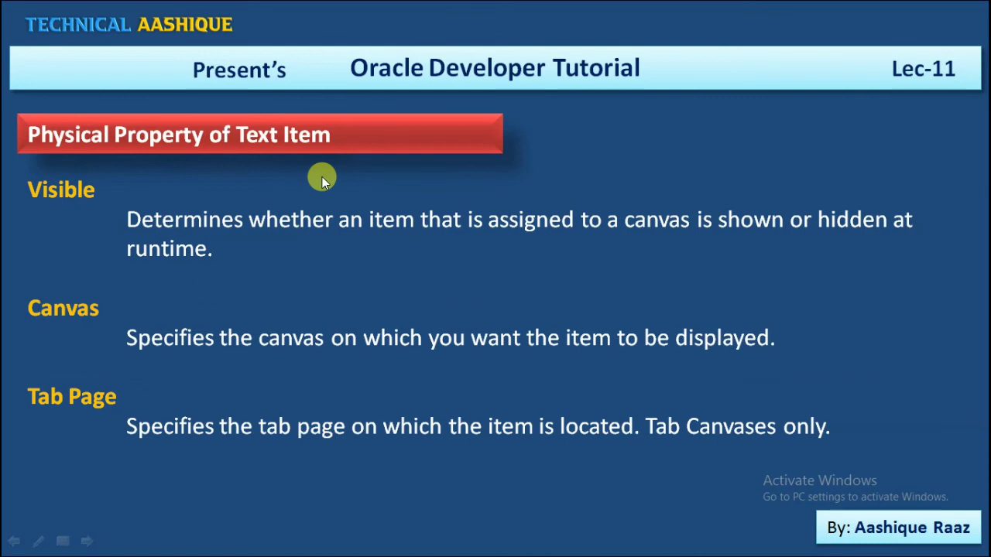
{"action": "key", "text": "alt+Tab"}
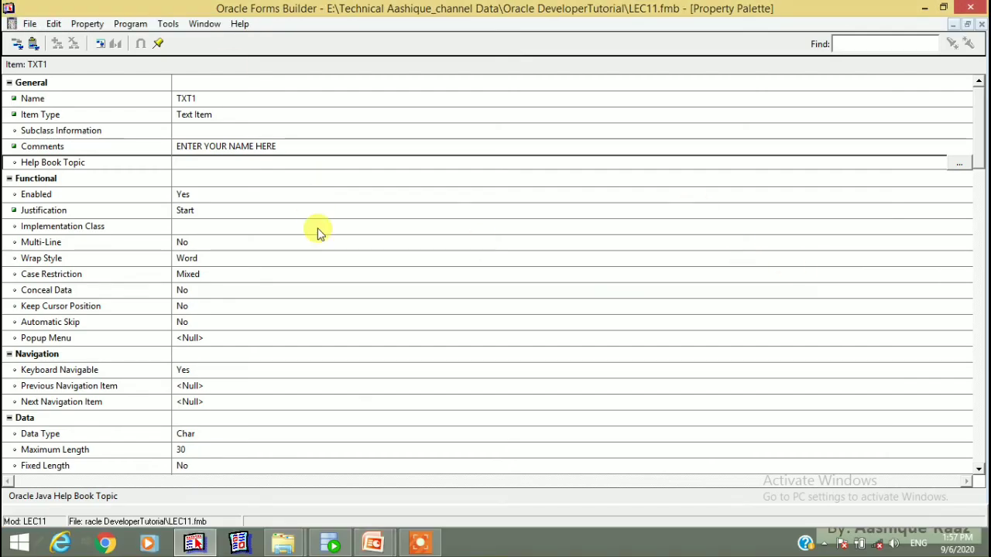
Step: Collapse all property groups of TXT1 between General and Physical, from Functional through Editor
{"action": "left_click", "coordinate": [9, 178]}
{"action": "left_click", "coordinate": [9, 194]}
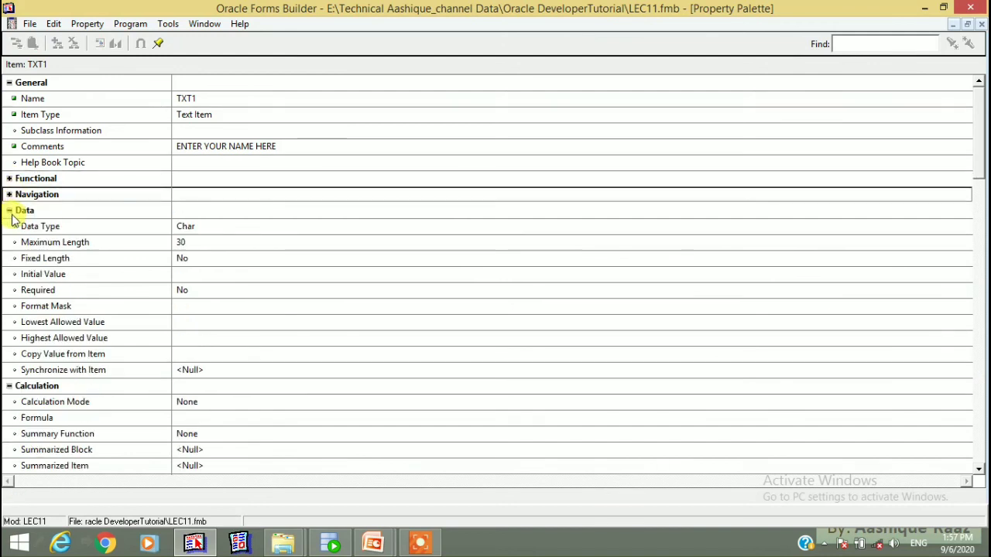
{"action": "left_click", "coordinate": [9, 210]}
{"action": "left_click", "coordinate": [8, 226]}
{"action": "left_click", "coordinate": [9, 241]}
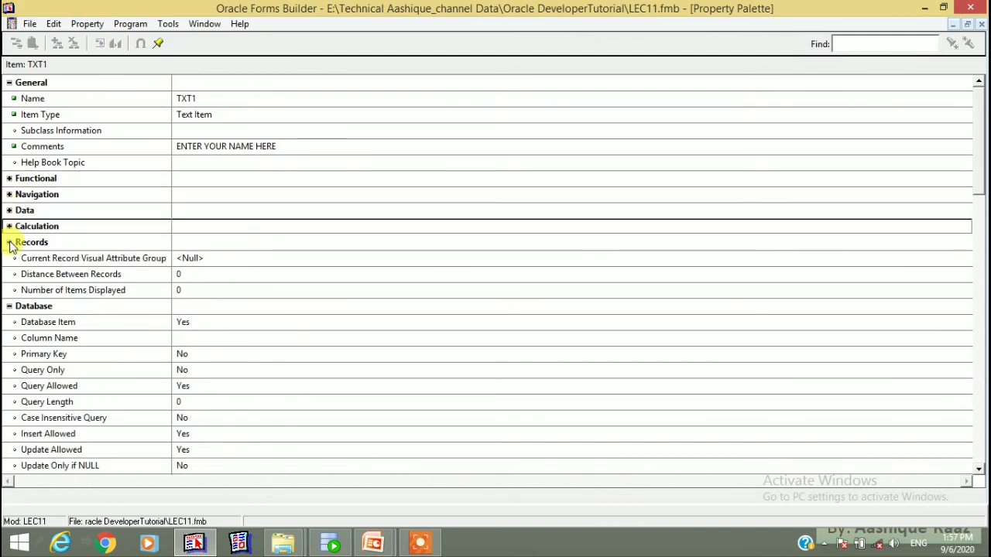
{"action": "left_click", "coordinate": [9, 258]}
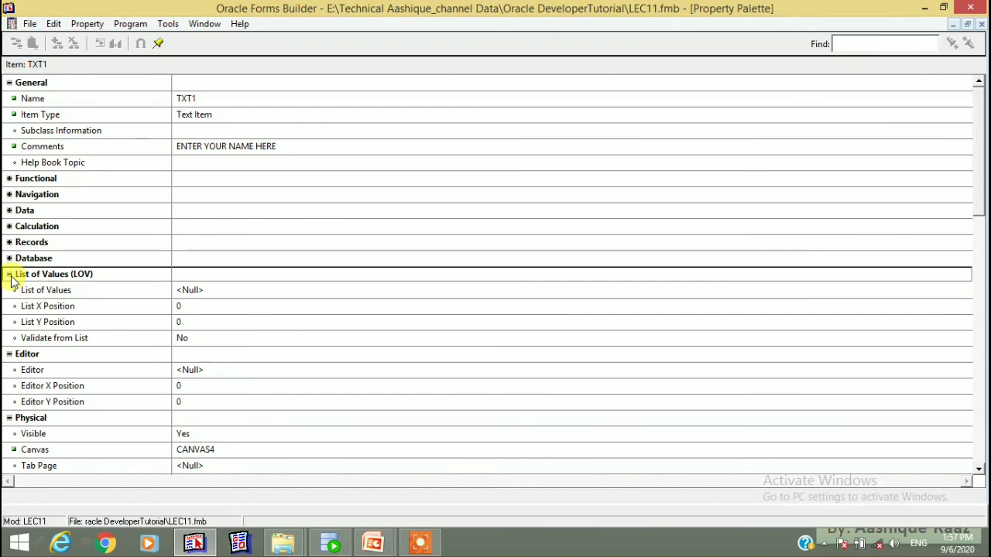
{"action": "left_click", "coordinate": [9, 275]}
{"action": "left_click", "coordinate": [9, 289]}
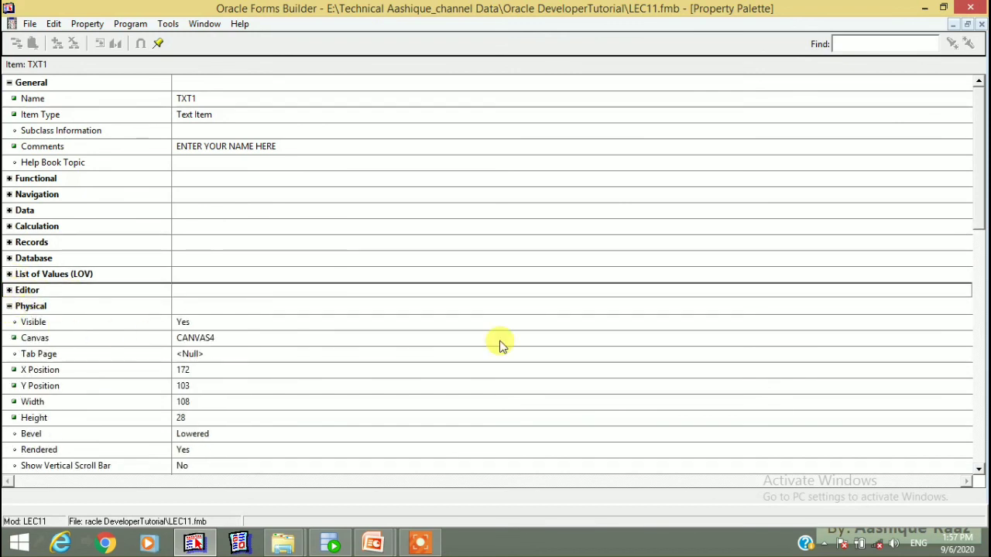
Step: Examine the Canvas, Tab Page, X Position and Y Position settings among the physical properties of TXT1
{"action": "left_click_drag", "start_coordinate": [977, 172], "coordinate": [921, 211]}
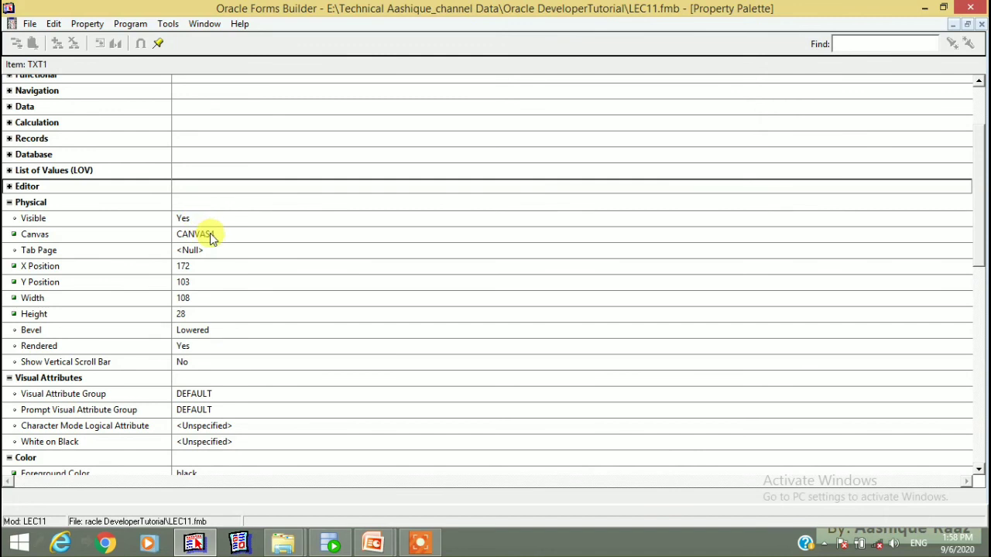
{"action": "left_click", "coordinate": [210, 234]}
{"action": "left_click", "coordinate": [209, 235]}
{"action": "left_click", "coordinate": [210, 234]}
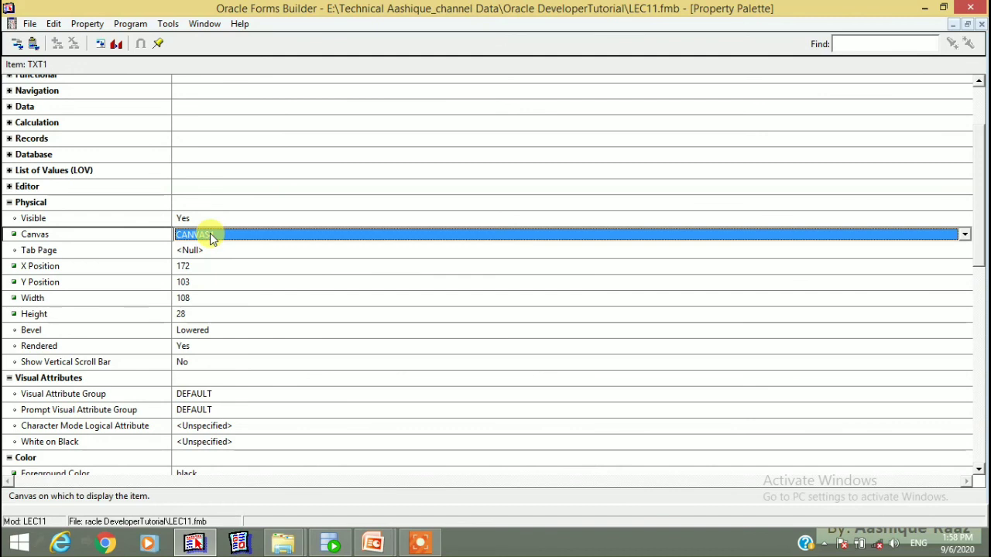
{"action": "left_click", "coordinate": [206, 249]}
{"action": "left_click", "coordinate": [206, 250]}
{"action": "left_click", "coordinate": [206, 250]}
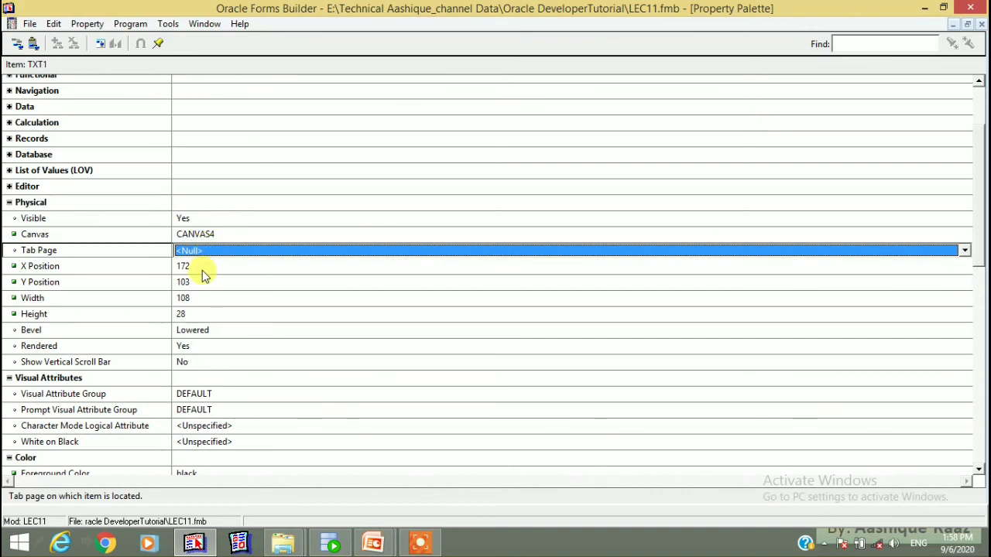
{"action": "left_click", "coordinate": [200, 266]}
{"action": "left_click", "coordinate": [202, 282]}
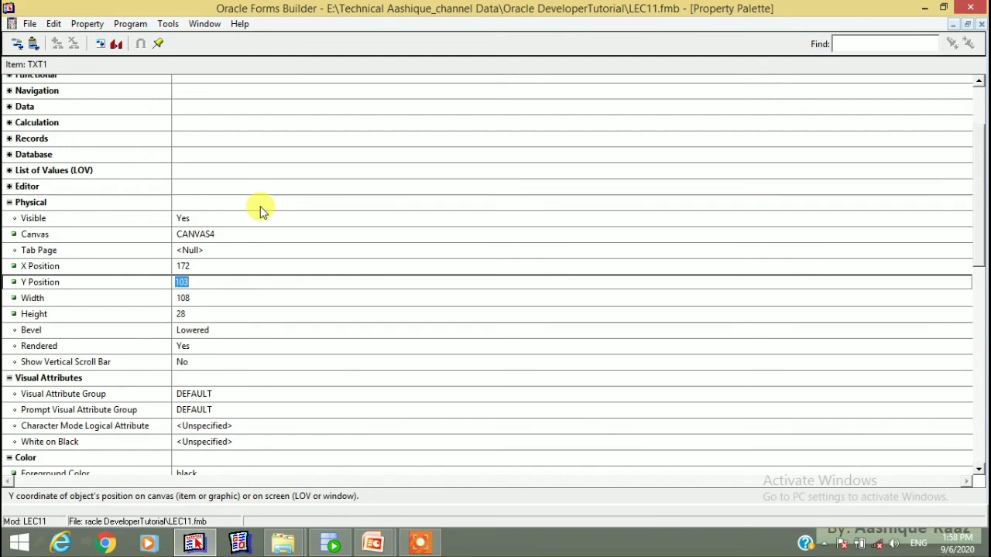
{"action": "left_click", "coordinate": [205, 264]}
{"action": "left_click", "coordinate": [192, 283]}
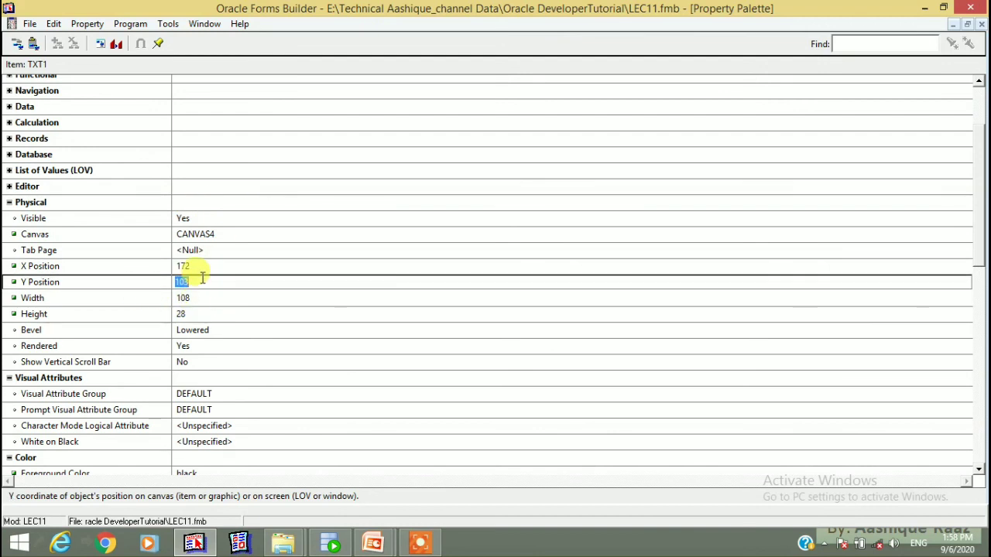
Step: Compare the X Position and Y Position properties that place TXT1 on its canvas
{"action": "left_click", "coordinate": [193, 267]}
{"action": "left_click", "coordinate": [188, 281]}
{"action": "left_click", "coordinate": [195, 268]}
{"action": "left_click", "coordinate": [188, 281]}
{"action": "left_click", "coordinate": [192, 267]}
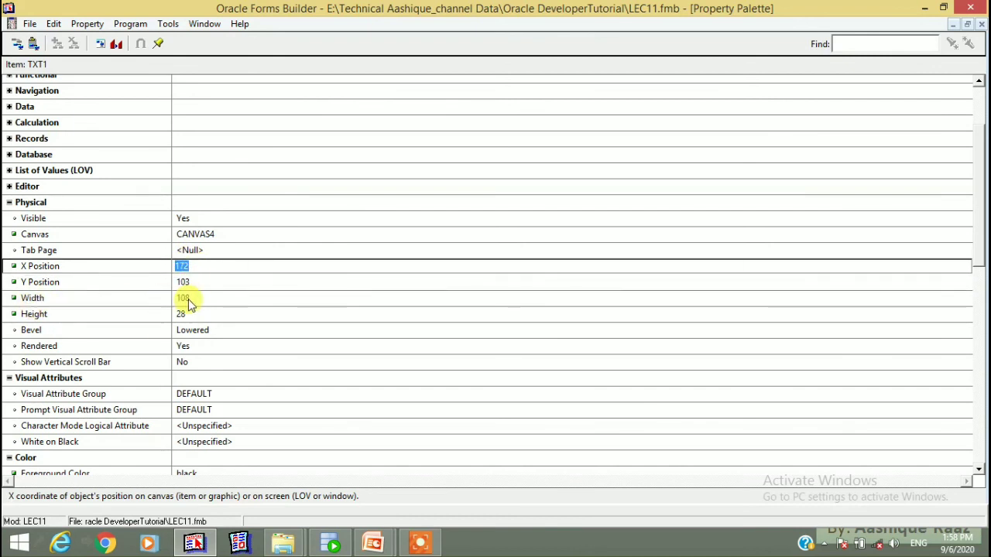
Step: Examine the Width, Height and Show Vertical Scroll Bar settings among the physical properties of TXT1
{"action": "left_click", "coordinate": [184, 299]}
{"action": "left_click", "coordinate": [191, 314]}
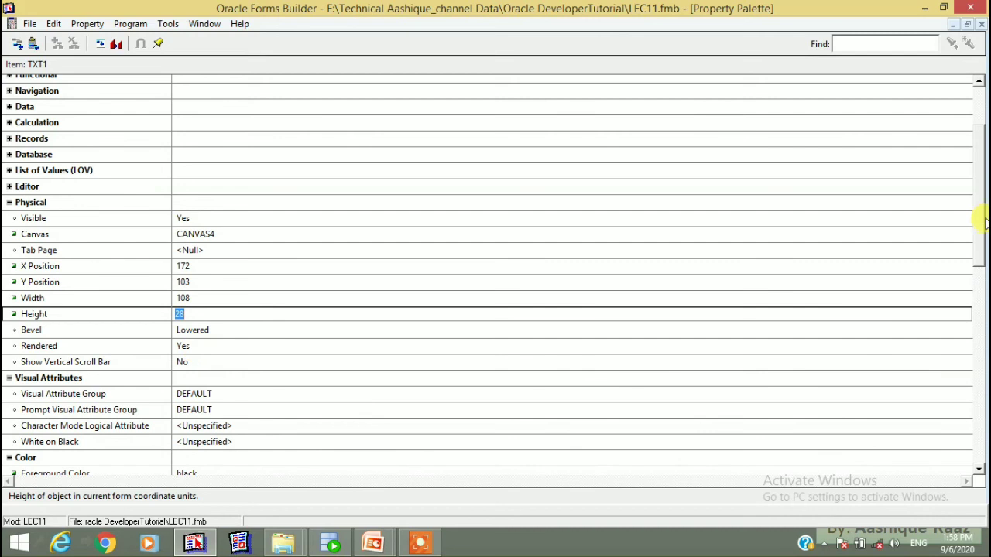
{"action": "left_click_drag", "start_coordinate": [976, 215], "coordinate": [980, 250]}
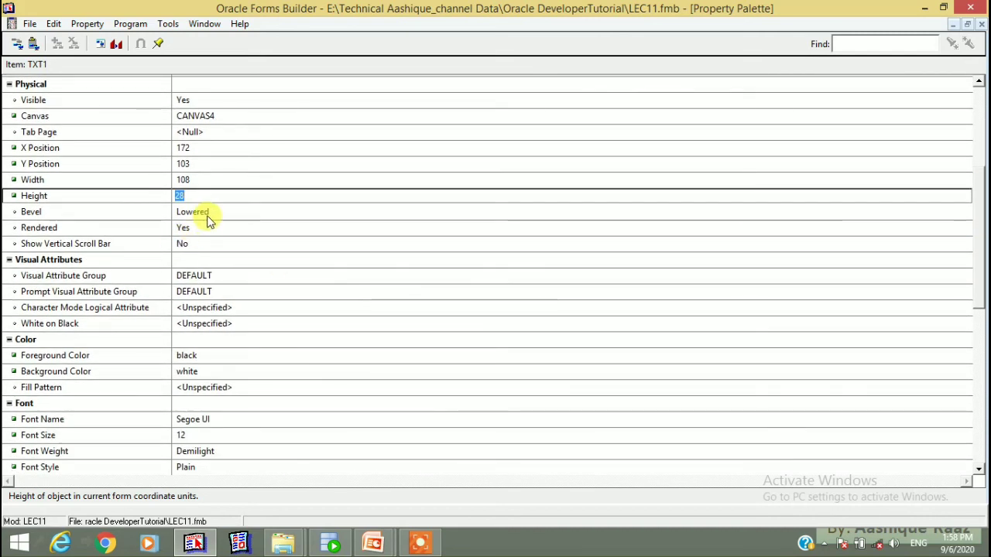
{"action": "left_click", "coordinate": [207, 243]}
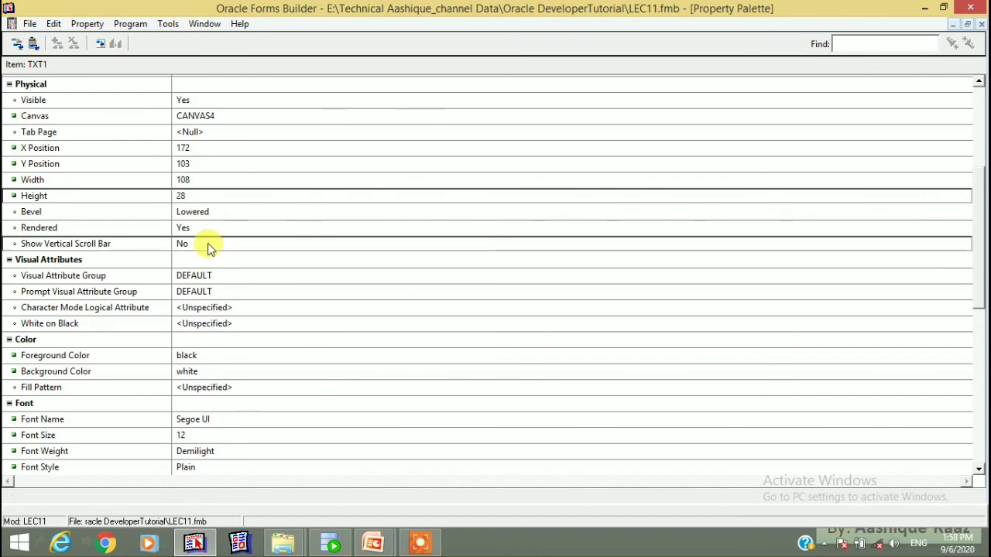
{"action": "left_click", "coordinate": [208, 243]}
{"action": "left_click", "coordinate": [207, 244]}
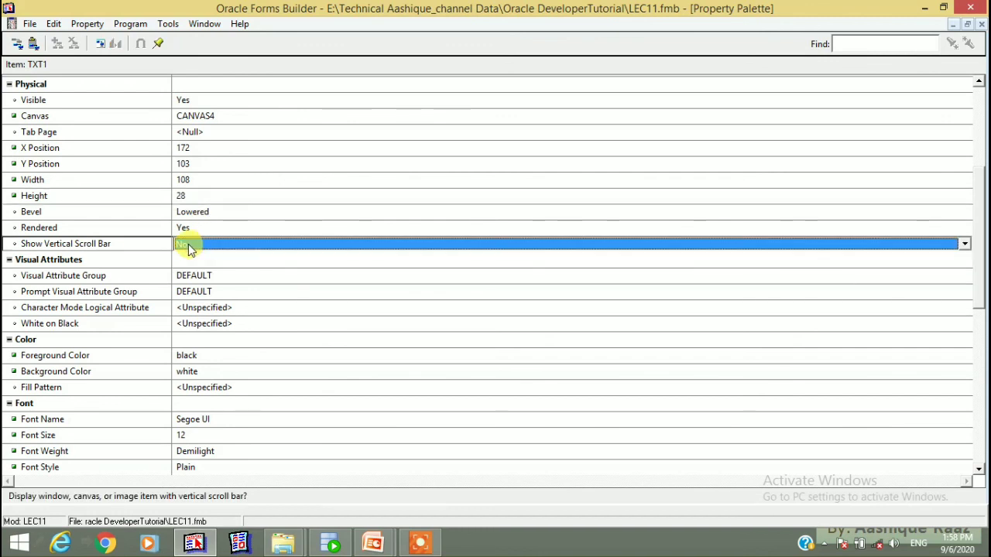
Step: Switch to the PowerPoint slide show to read the Physical Property slides from Visible through Show Vertical Scroll Bar, and return to Forms Builder
{"action": "left_click", "coordinate": [370, 545]}
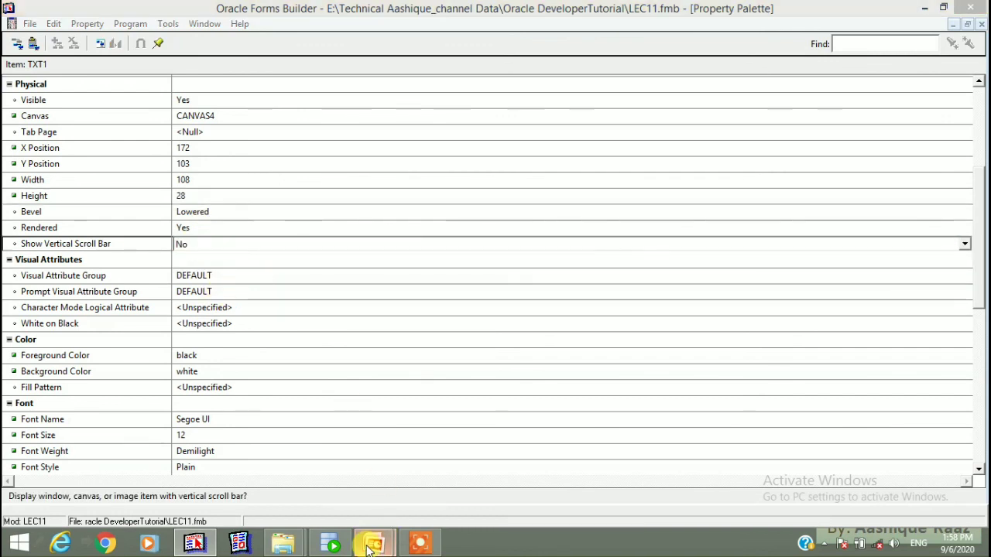
{"action": "left_click", "coordinate": [442, 458]}
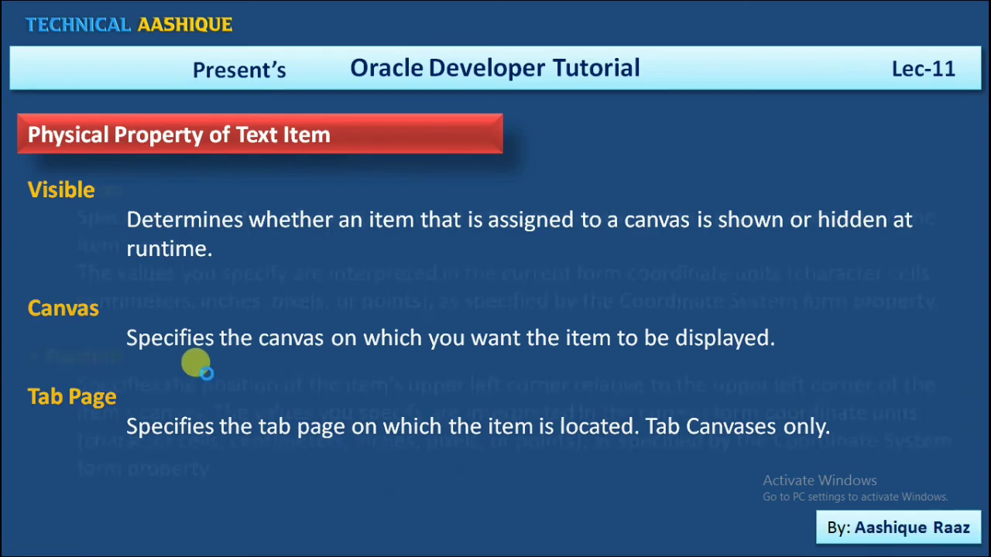
{"action": "left_click", "coordinate": [196, 362]}
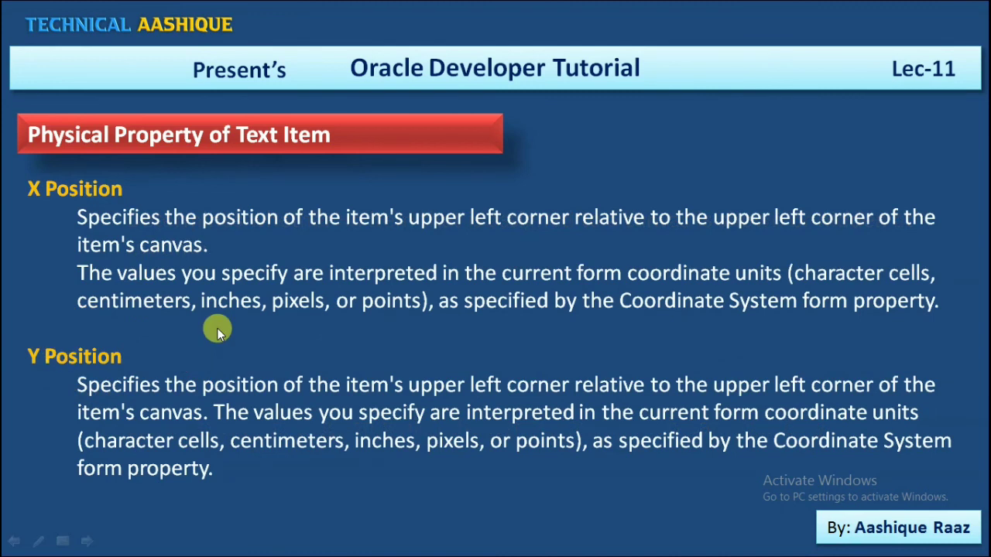
{"action": "left_click", "coordinate": [218, 329]}
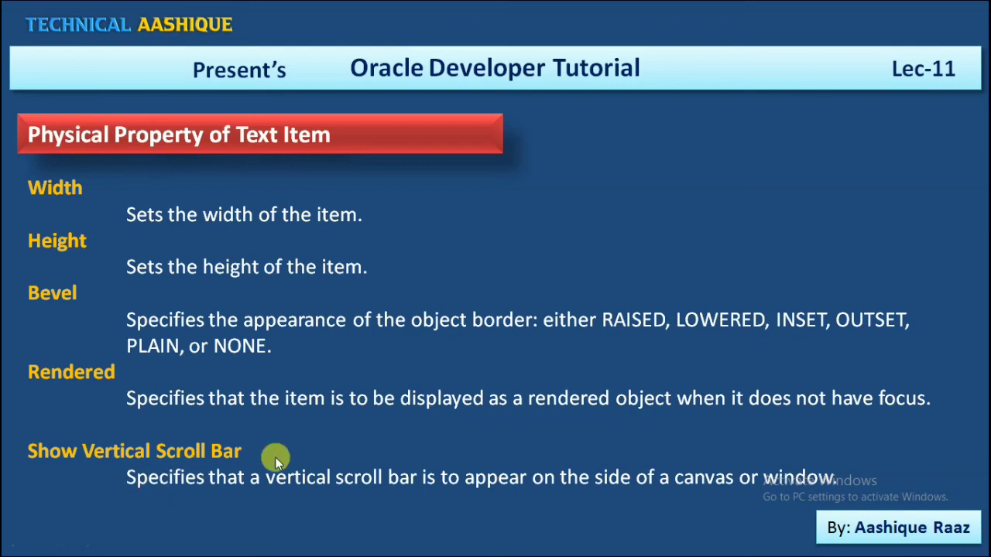
{"action": "key", "text": "alt+Tab"}
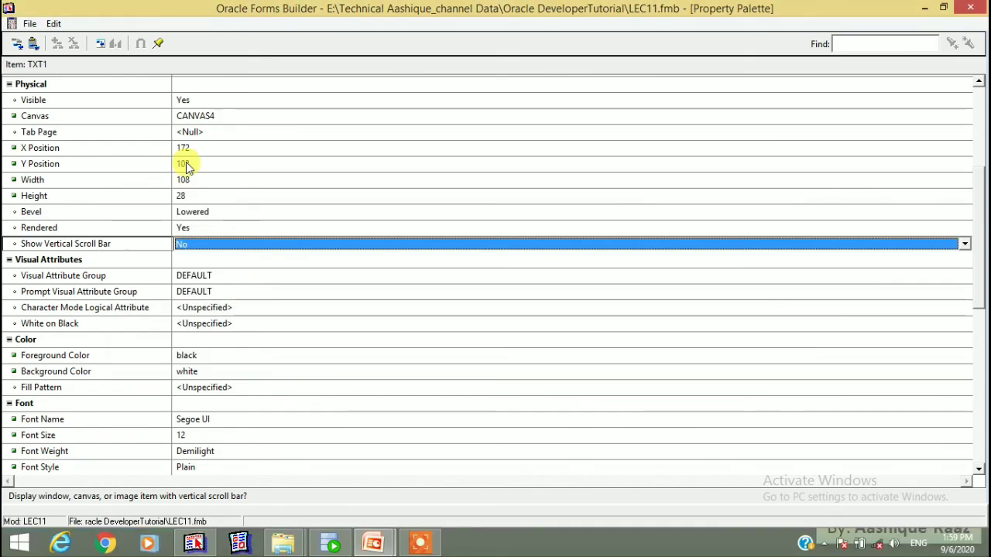